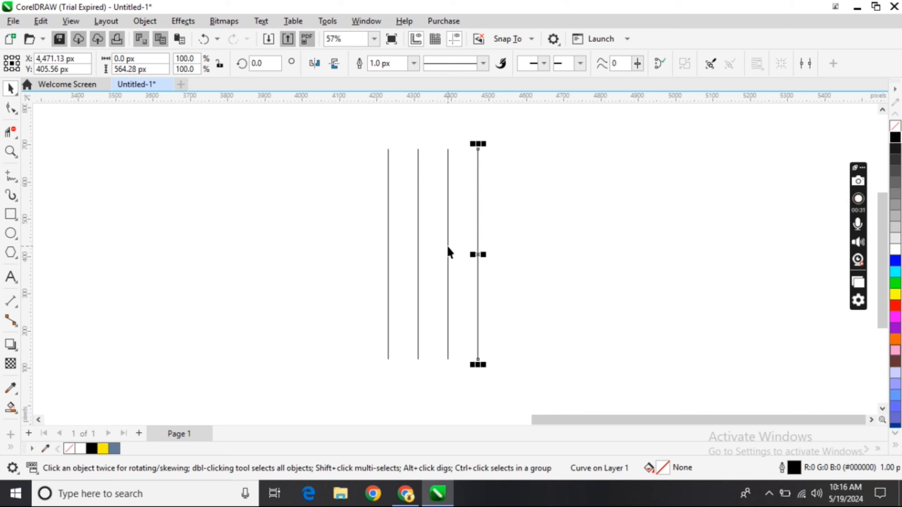
Step: Move the third vertical line left to X 4,331.14 px, close beside the second line
key("Left")
key("Left")
key("Left")
key("Left")
key("Left")
key("Left")
key("Left")
key("Left")
key("Left")
key("Left")
key("Left")
key("Left")
key("Left")
key("Left")
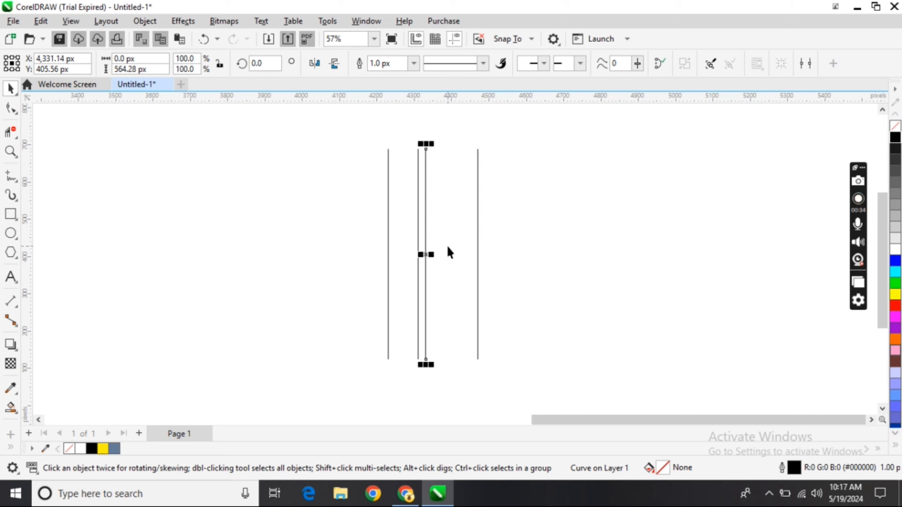
Step: Move the rightmost vertical line left to X 4,411.14 px and deselect it
left_click(477, 253)
key("Left")
key("Left")
key("Left")
key("Left")
key("Left")
key("Left")
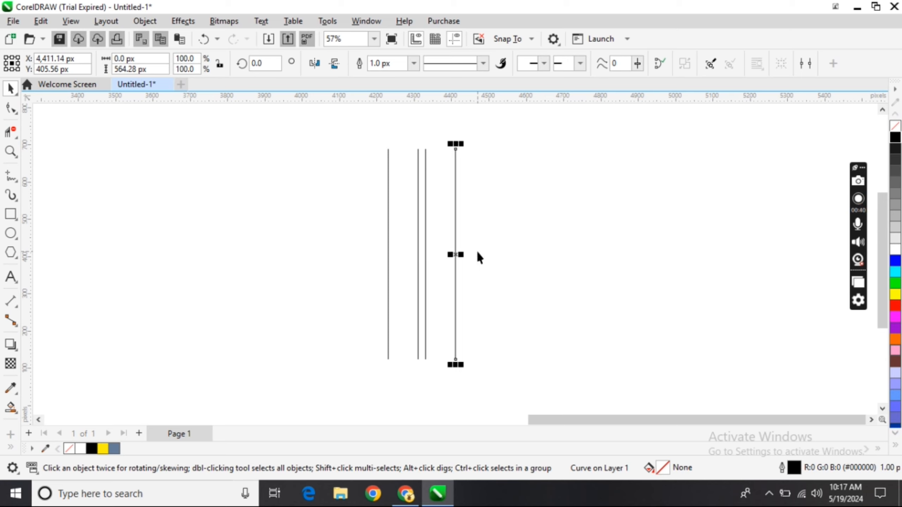
key("Right")
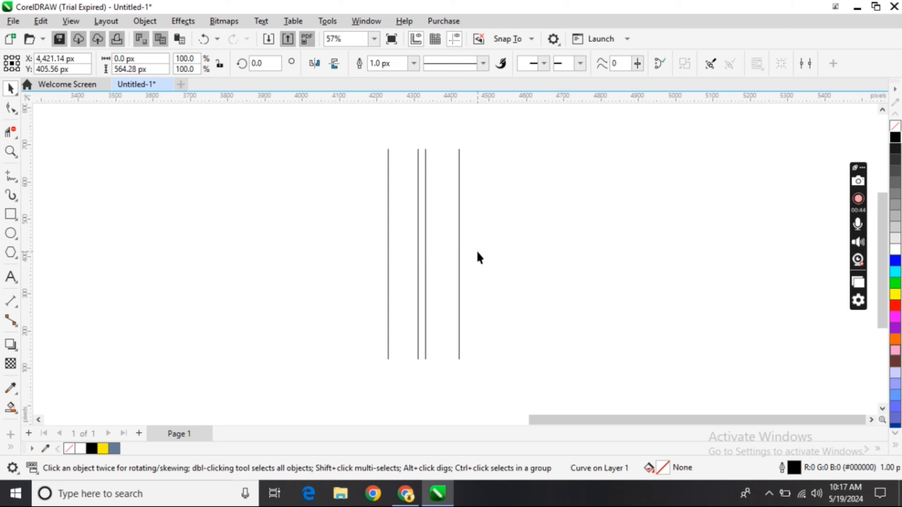
key("Left")
left_click(487, 253)
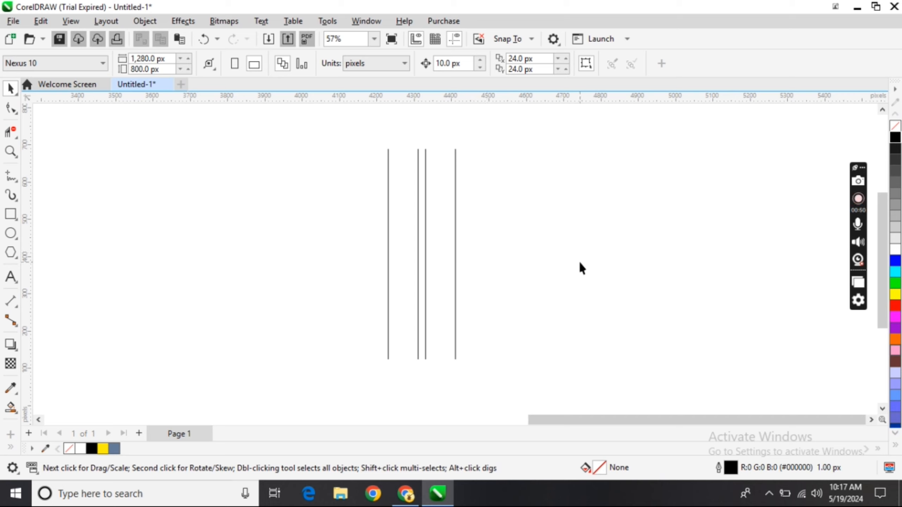
Step: Draw two straight horizontal lines across the verticals with the Freehand tool, the upper about 941 px and the lower about 916 px long
left_click(11, 176)
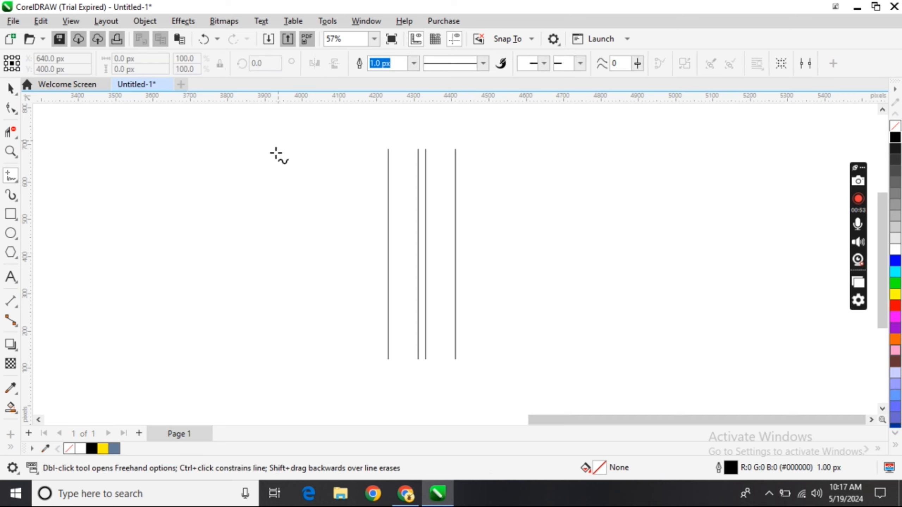
left_click(272, 158)
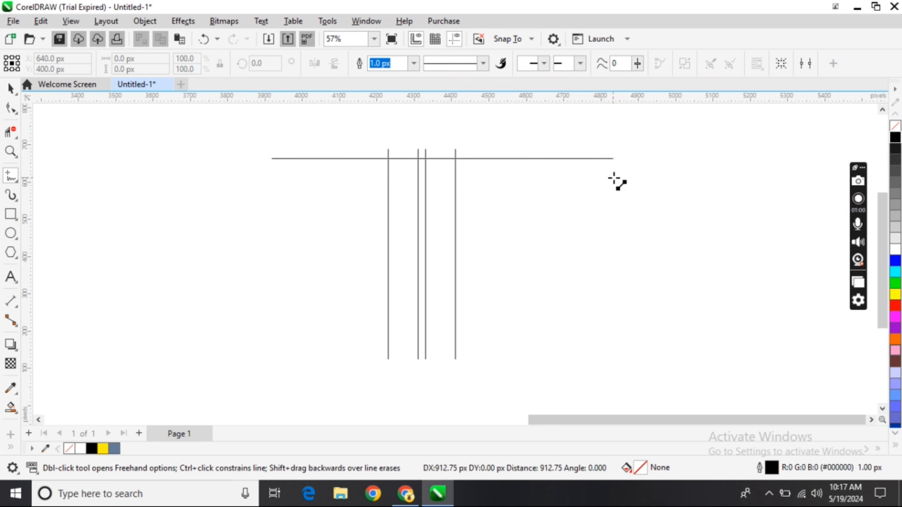
left_click(627, 183, "ctrl")
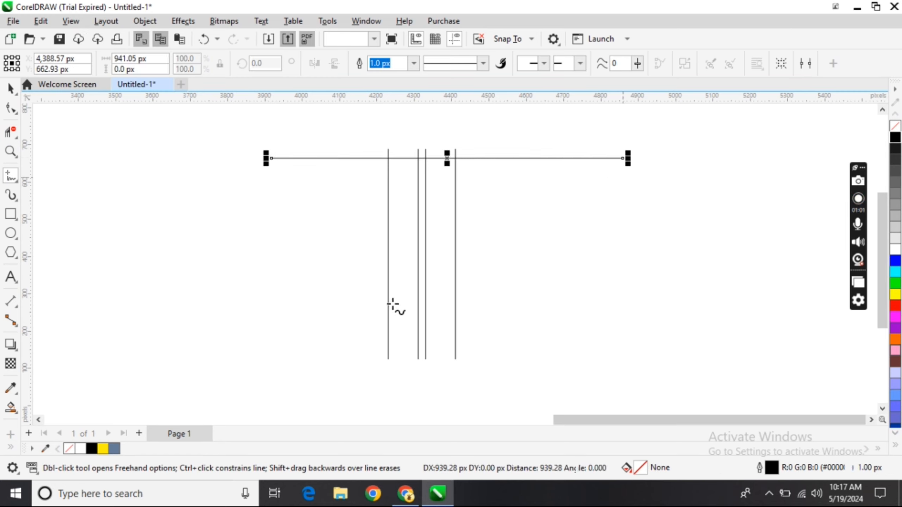
left_click(274, 335)
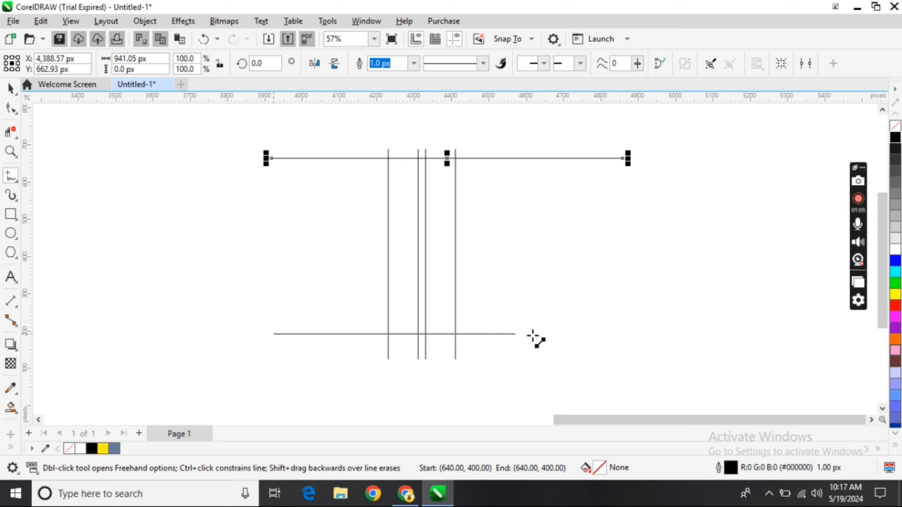
left_click(617, 334, "ctrl")
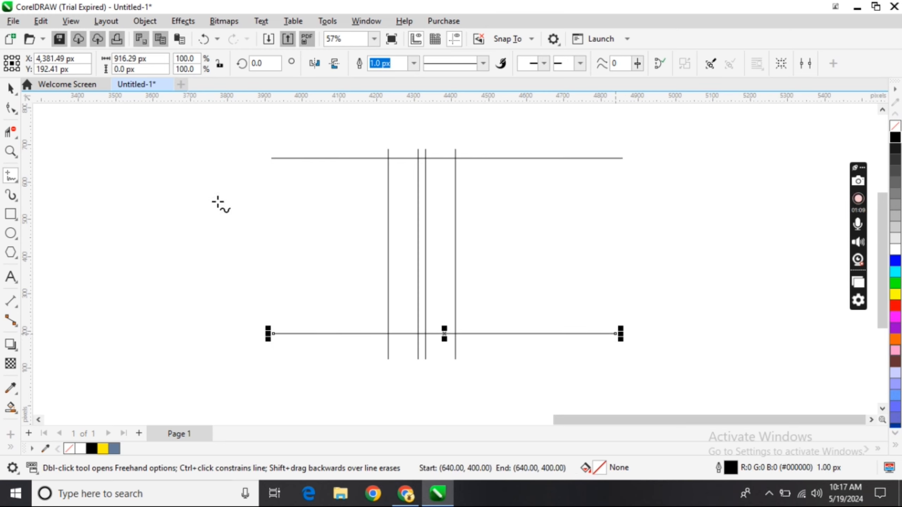
Step: Close the Welcome Screen and deselect the lower horizontal line
left_click(104, 85)
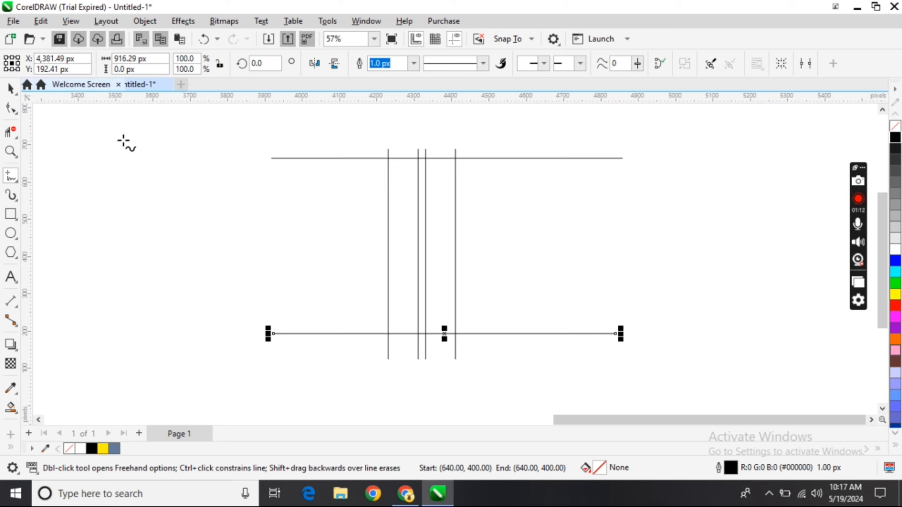
left_click(12, 89)
left_click(104, 192)
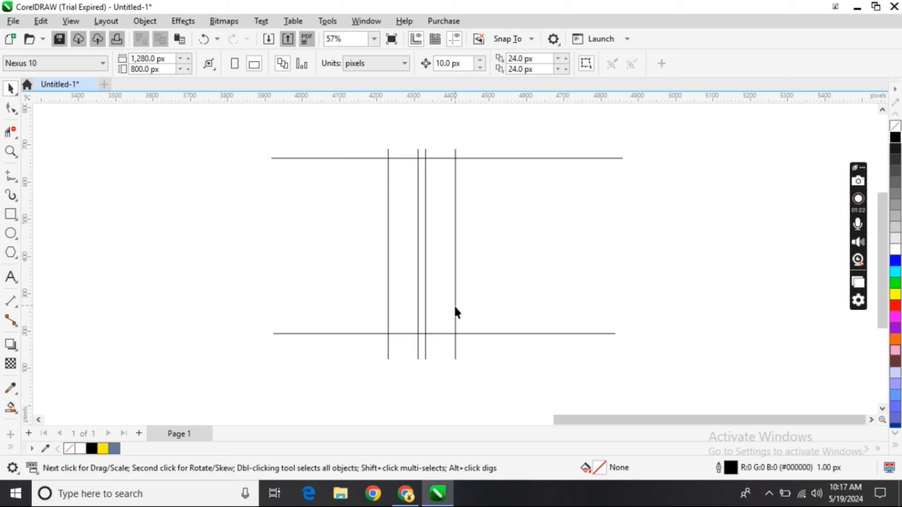
Step: Move the lower horizontal line up 30 px to Y 222.41 px
left_click(440, 333)
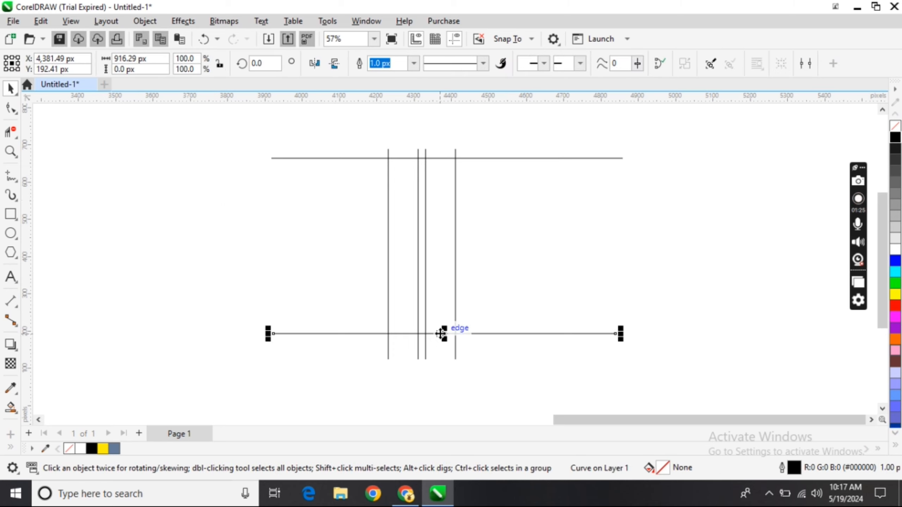
key("Up")
key("Up")
key("Up")
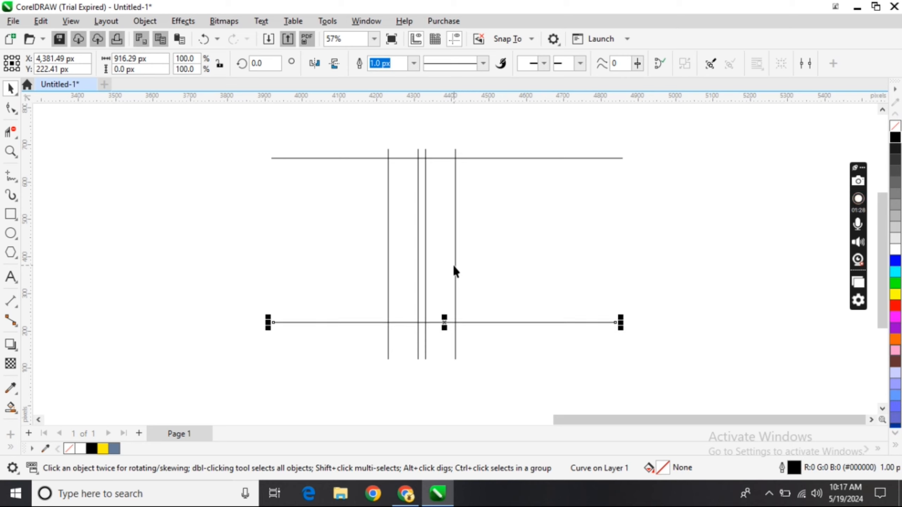
Step: Duplicate the rightmost vertical line and rotate the copy to 45 degrees
left_click(455, 267)
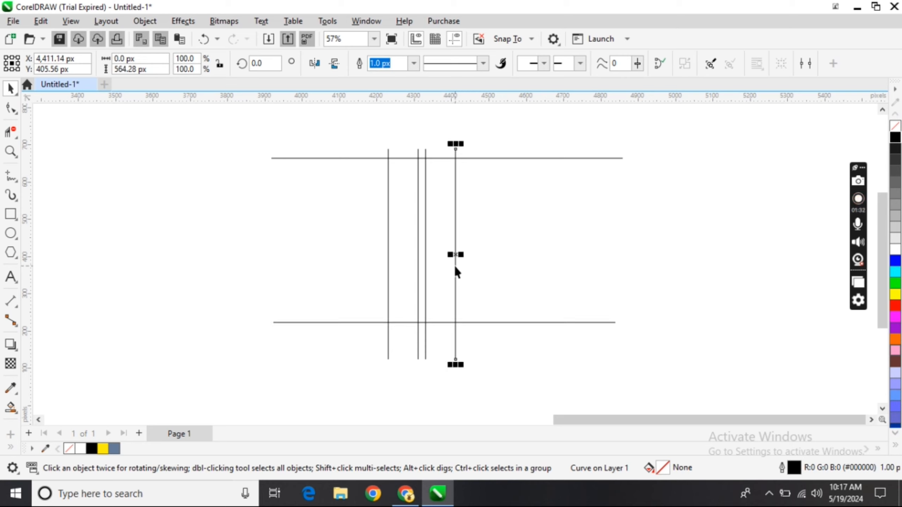
key("ctrl+d")
left_click_drag(264, 62, 253, 67)
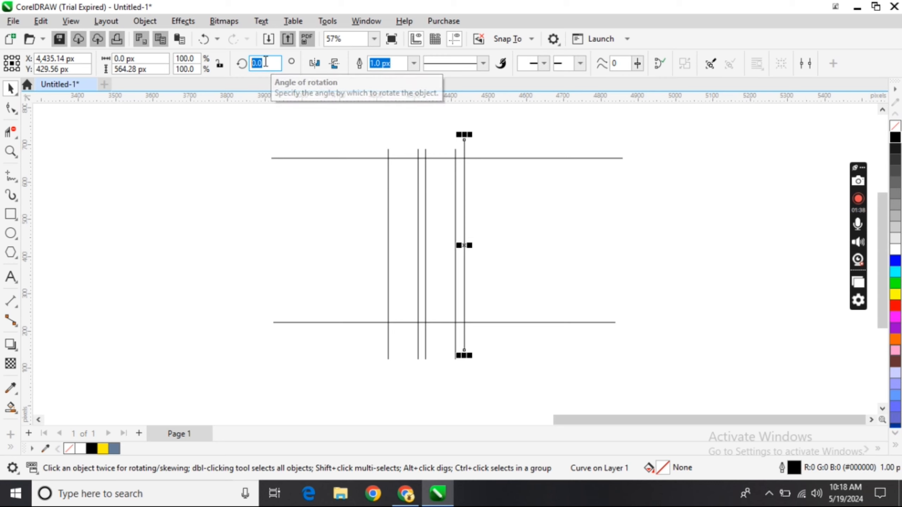
type("45")
key("Return")
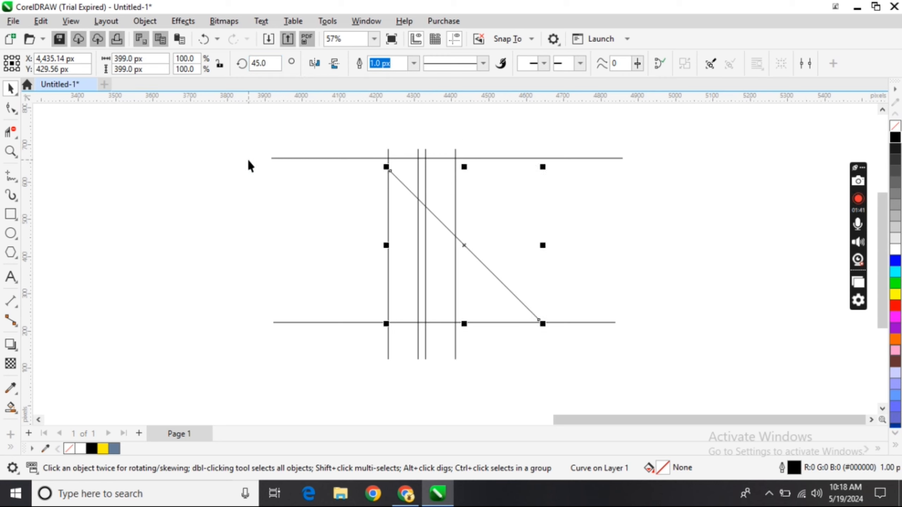
left_click(247, 157)
Step: Enlarge the diagonal line to about 494 px in width and height and position it so it crosses both horizontal lines
left_click(471, 252)
left_click_drag(542, 323, 559, 340)
left_click_drag(471, 259, 486, 233)
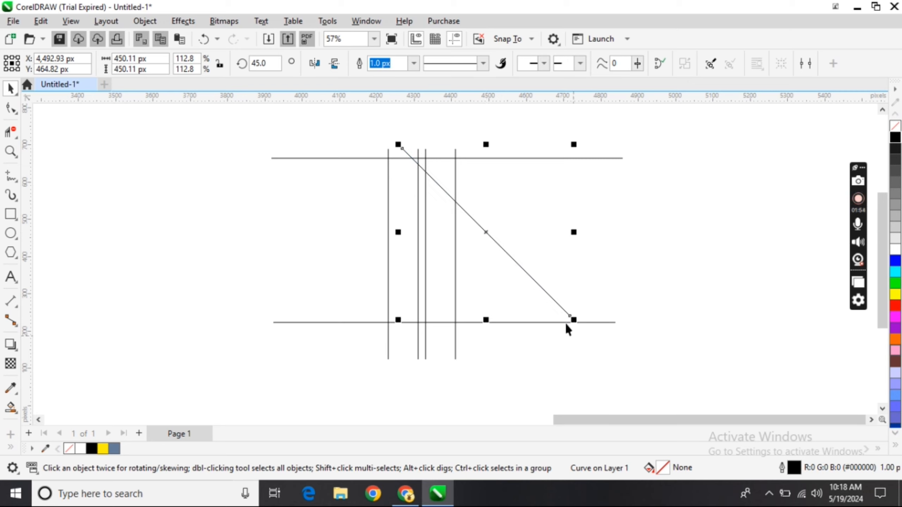
left_click_drag(573, 319, 592, 341)
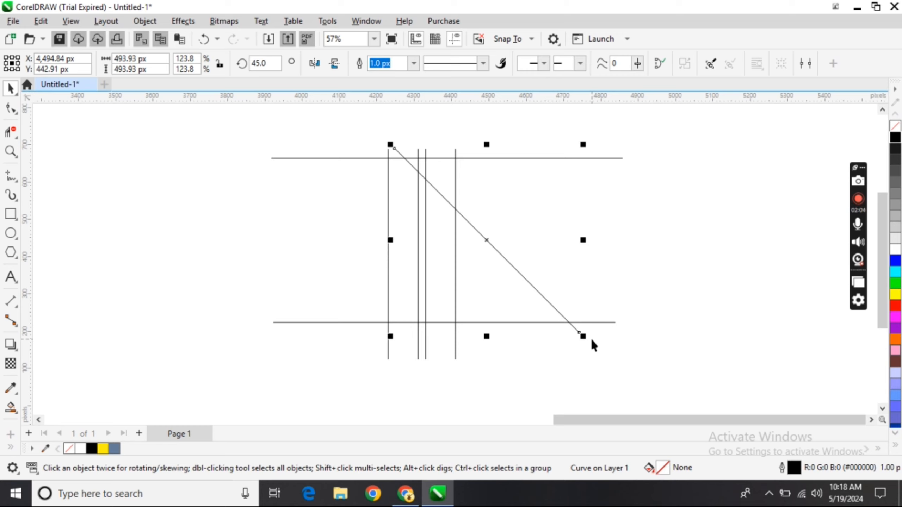
Step: Duplicate the diagonal line and offset the copy 80 px left and 20 px down from the original
key("ctrl+d")
left_click_drag(495, 231, 486, 240)
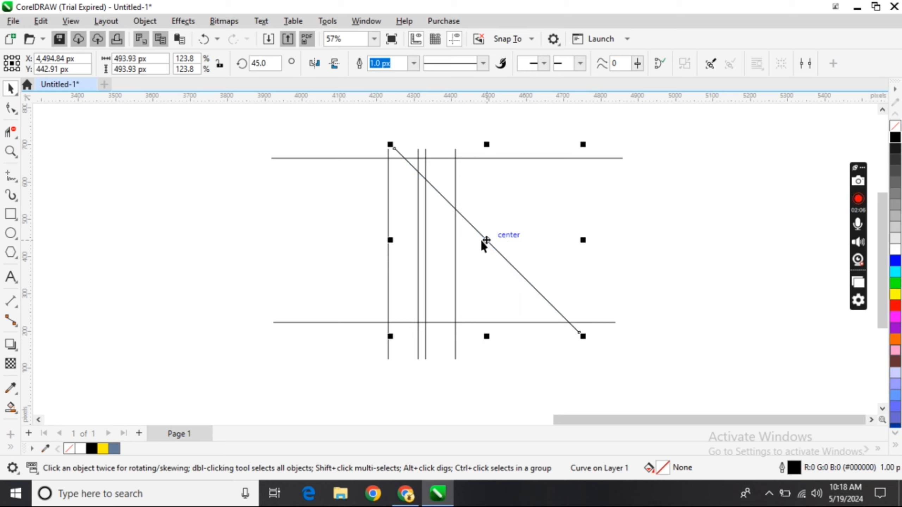
key("Left")
key("Left")
key("Left")
key("Down")
key("Down")
key("Left")
key("Left")
key("Left")
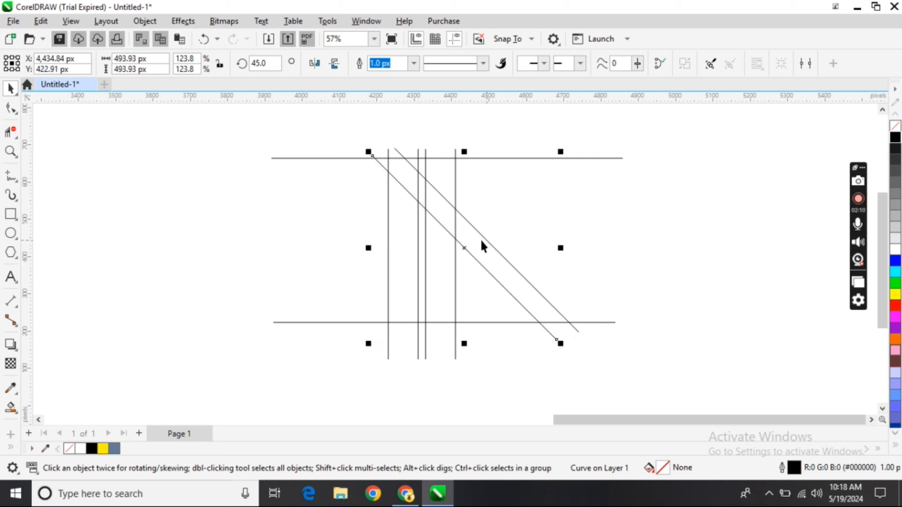
key("Left")
key("Down")
key("Page_Up")
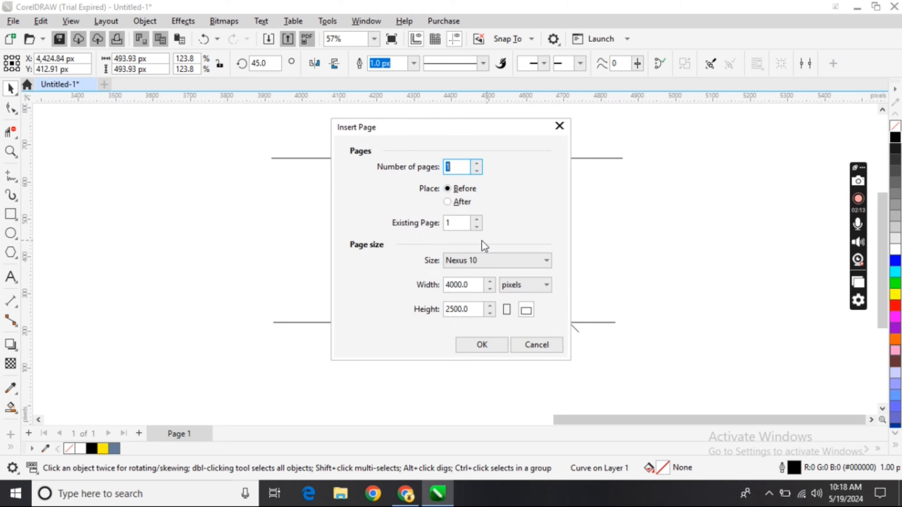
left_click(559, 125)
key("Left")
key("Up")
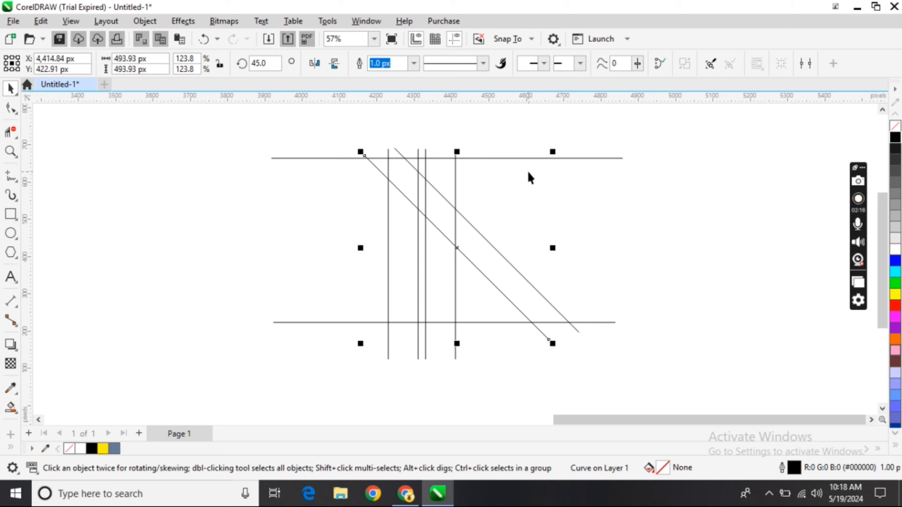
Step: Repeat the offset duplication twice for a total of four parallel diagonals, and clear the selection
key("ctrl+d")
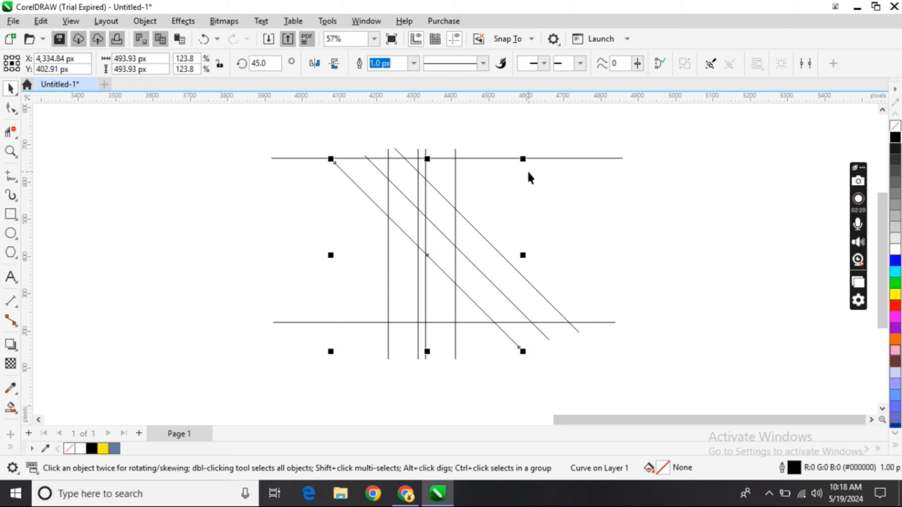
key("ctrl+d")
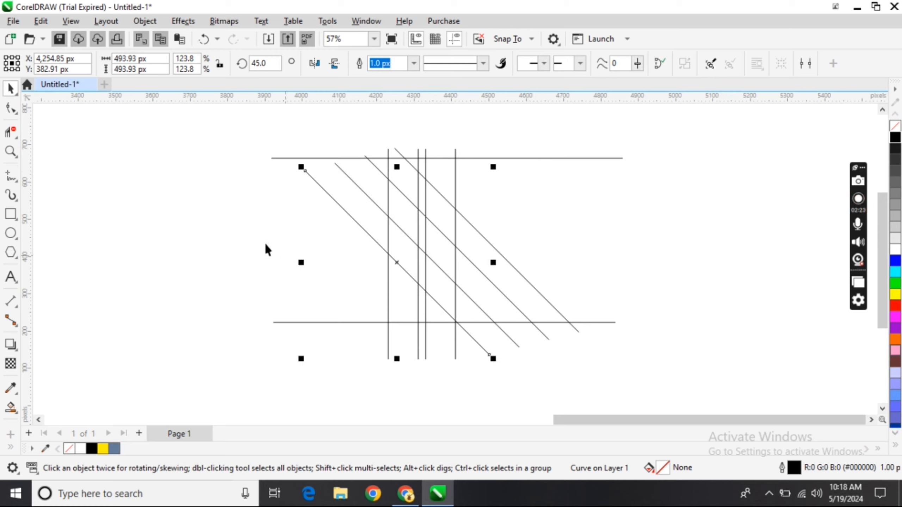
left_click(226, 228)
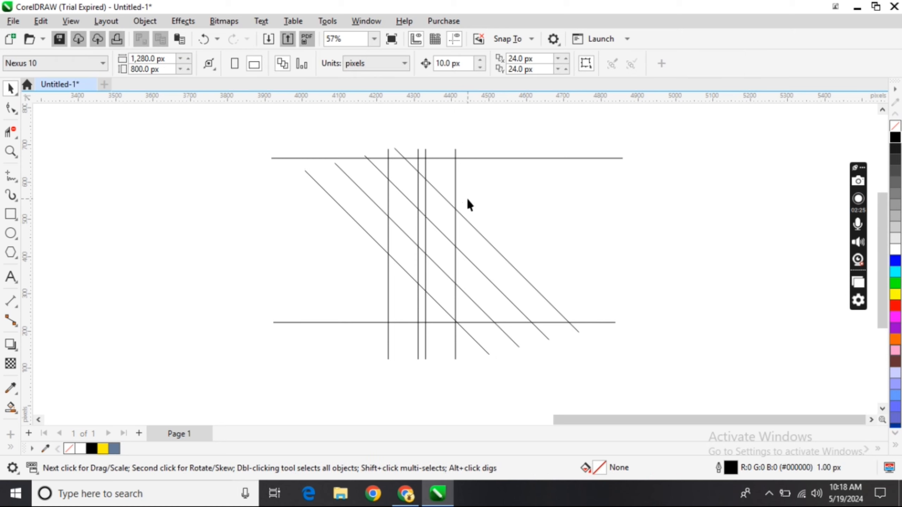
Step: Duplicate the rightmost diagonal and set the copy's rotation angle to 315 degrees
left_click(478, 233)
key("ctrl+d")
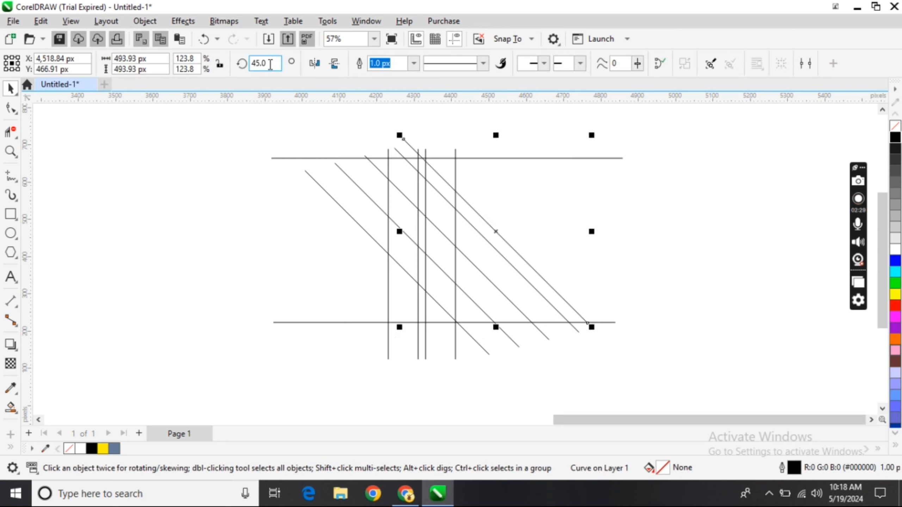
left_click(255, 63)
type("3")
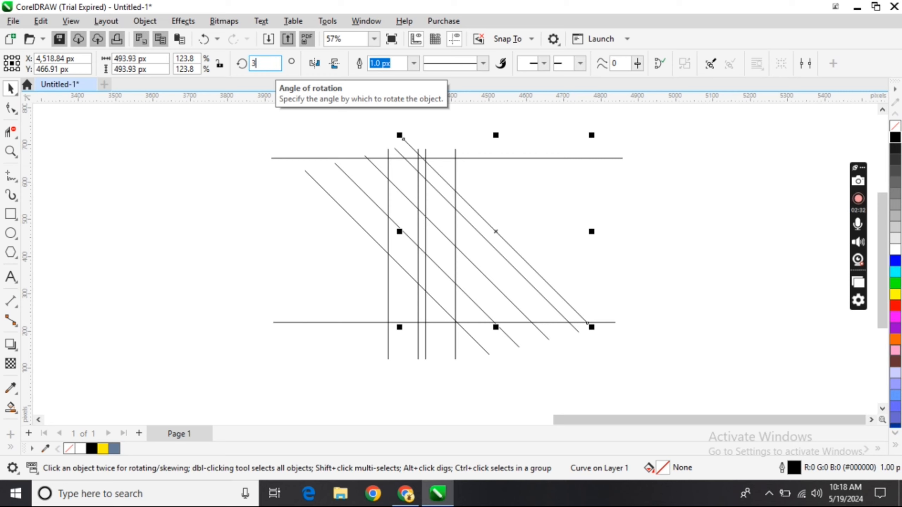
type("15")
key("Return")
left_click(489, 229)
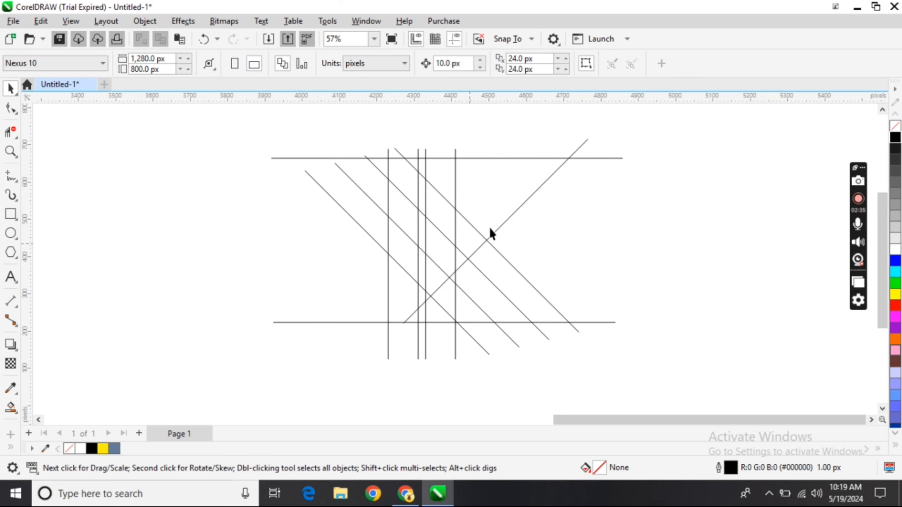
Step: Move the 315-degree diagonal left across the verticals, duplicate it, and place the copy at X 4,424.81 px, Y 443.51 px
left_click_drag(500, 227, 428, 236)
key("Right")
key("Right")
key("Right")
key("Right")
key("Right")
key("Right")
key("Down")
key("Down")
key("Down")
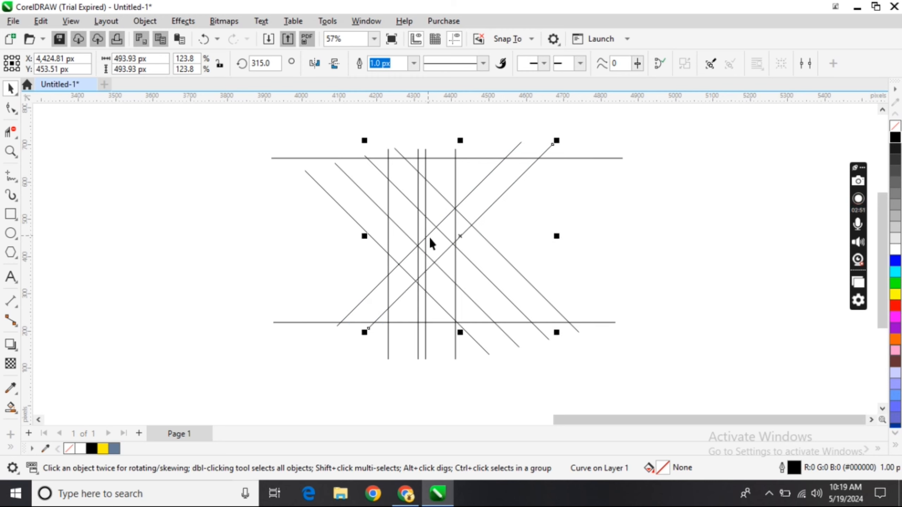
key("Down")
left_click(293, 244)
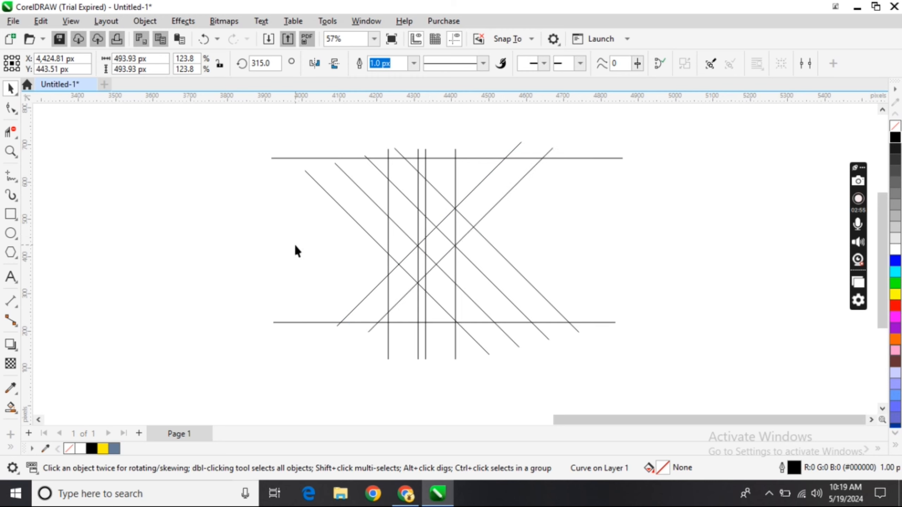
Step: Delete the upper three diagonals' segments in the gap between the first two verticals, plus the upper counter-diagonal's segment there, with Virtual Segment Delete
left_click(11, 132)
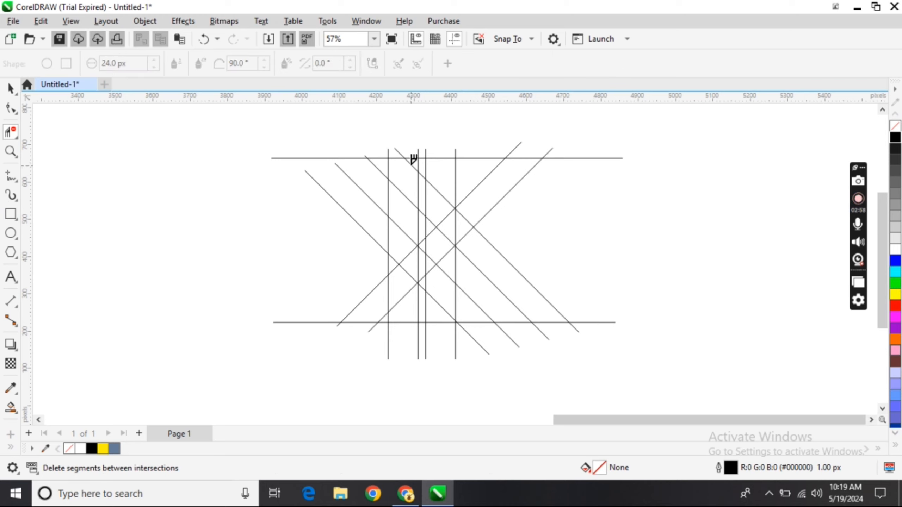
left_click(412, 164)
left_click(405, 188)
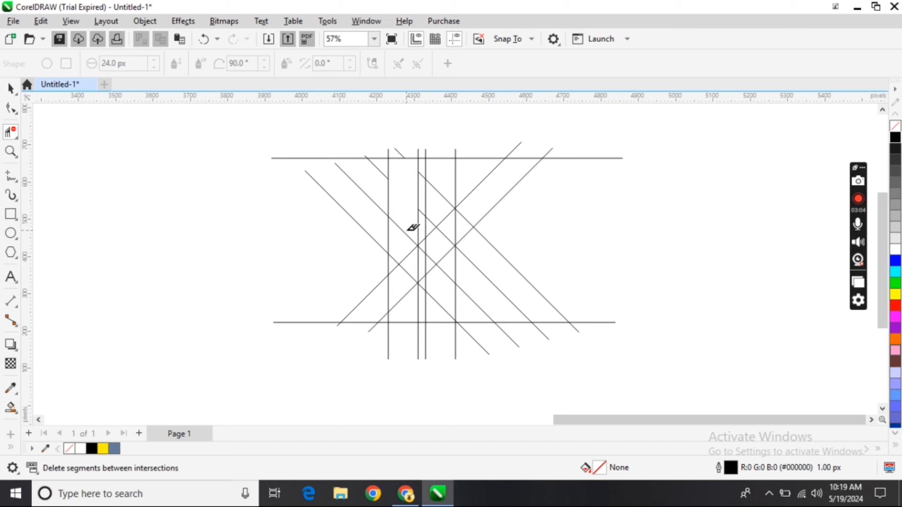
left_click(408, 232)
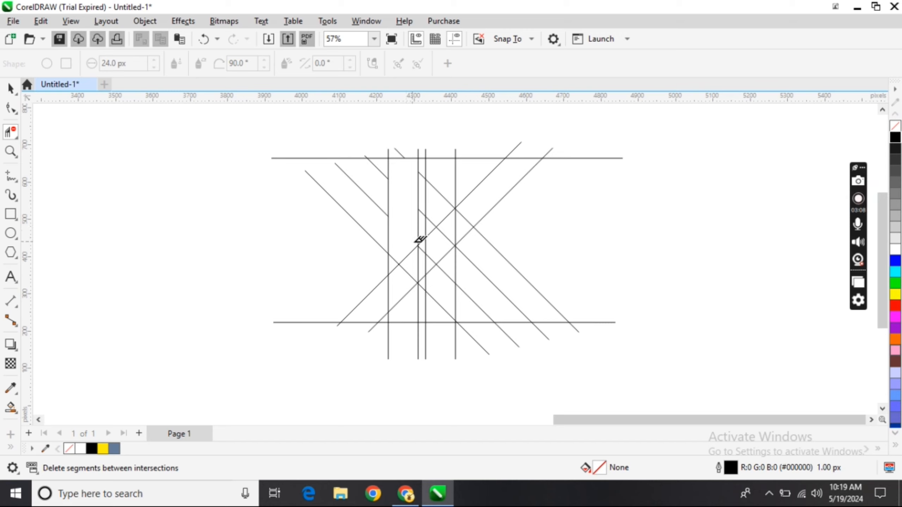
left_click(412, 248)
Step: Duplicate the lowest long diagonal and nudge the copy down to X 4,278.85 px, Y 386.91 px, leaving a narrow gap beside the original
left_click(11, 90)
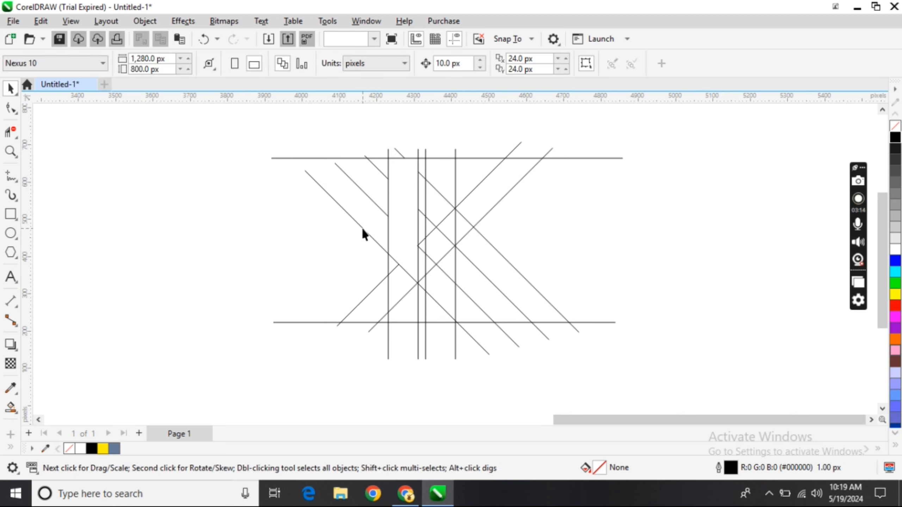
left_click(362, 228)
key("ctrl+d")
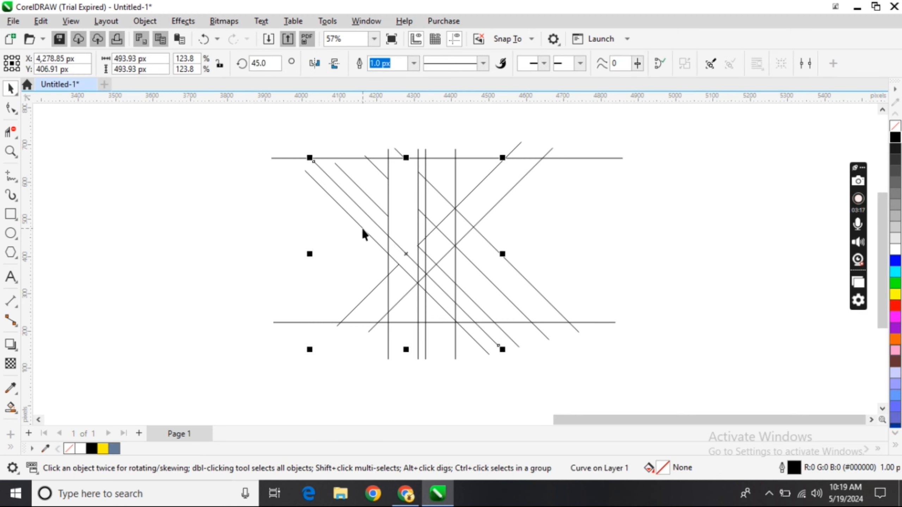
key("Down")
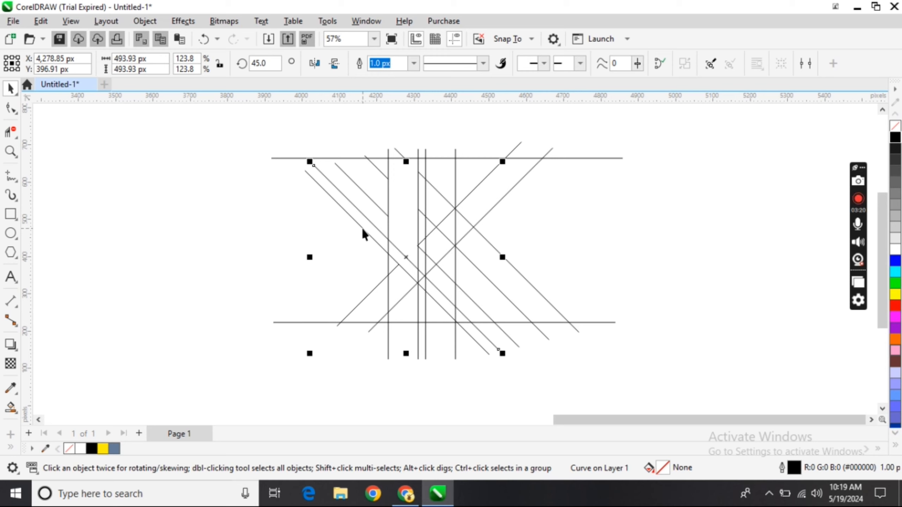
key("Down")
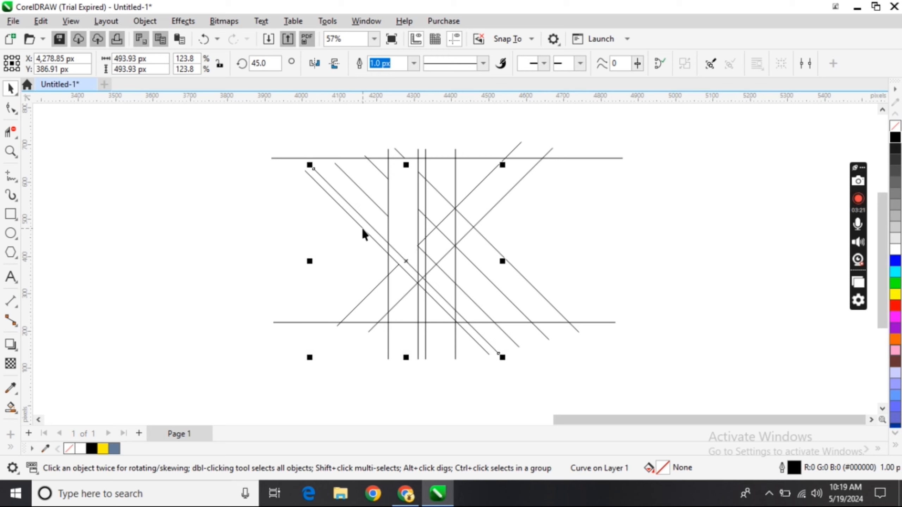
left_click(310, 253)
Step: Delete the vertical and counter-diagonal segments inside the triangle below the lowest diagonal with Virtual Segment Delete
left_click(11, 132)
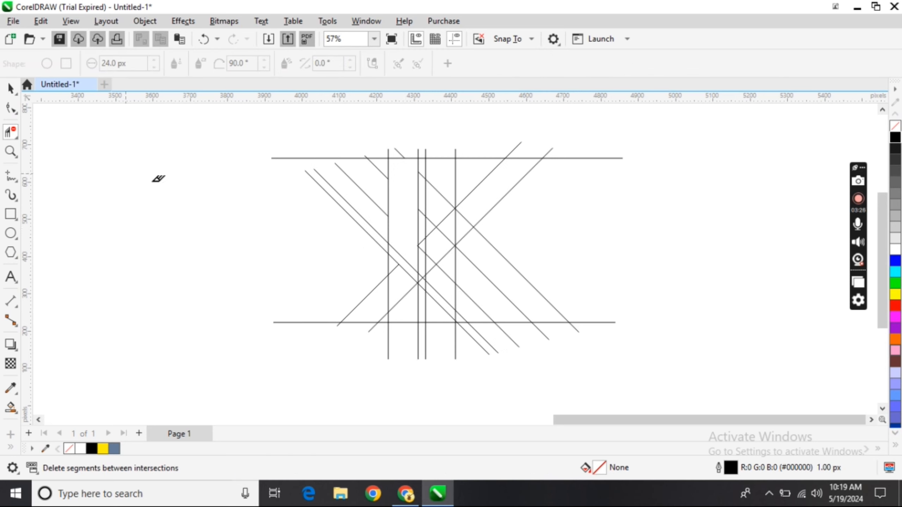
left_click(411, 290)
left_click_drag(426, 307, 432, 306)
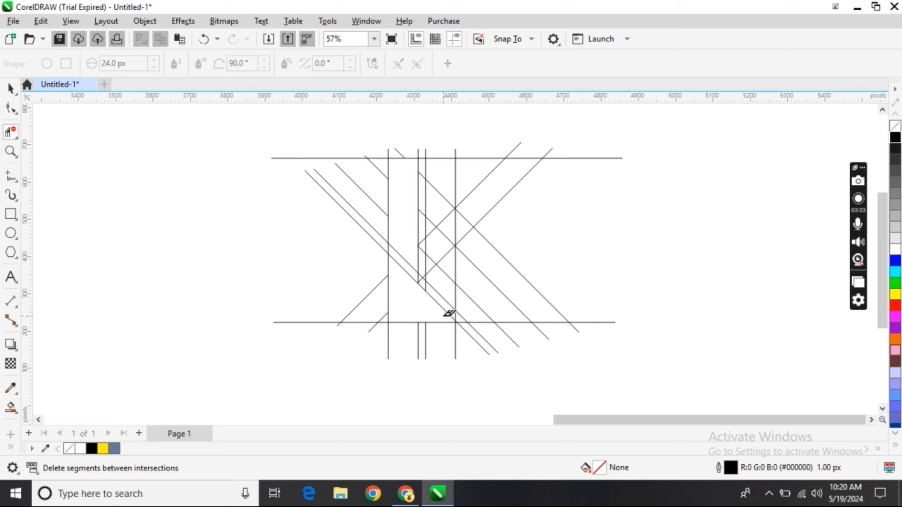
Step: Delete the vertical and diagonal segments crossing the K's arm junction, opening its interior between the third vertical and the inner corner of the arms
left_click(448, 201)
left_click(450, 214)
left_click(456, 223)
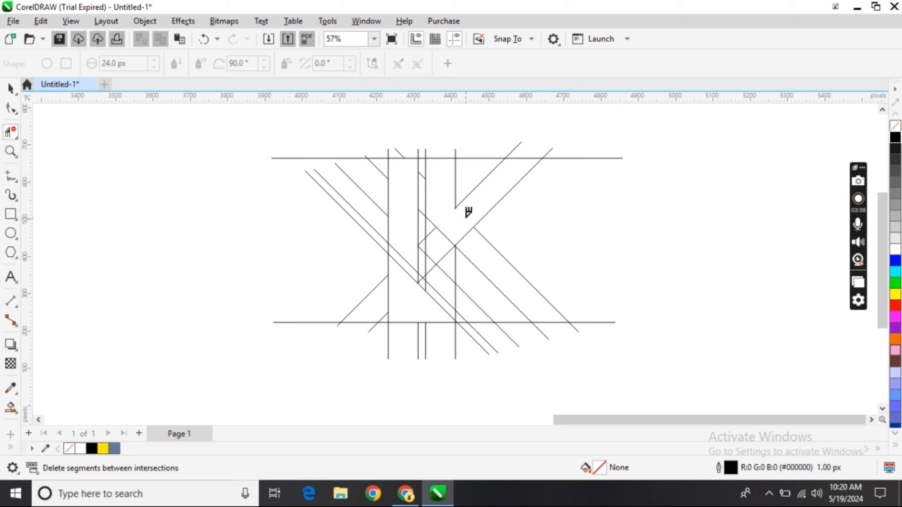
left_click(438, 222)
left_click(439, 223)
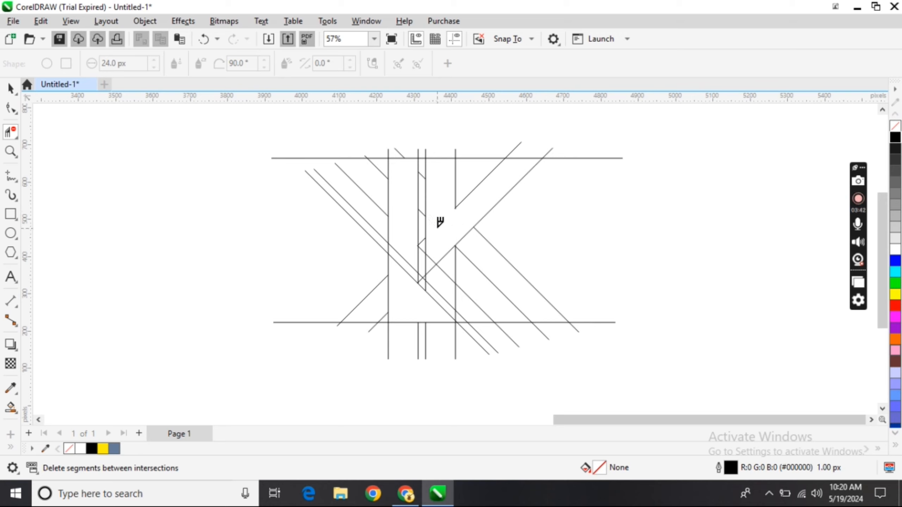
left_click(447, 254)
left_click(464, 236)
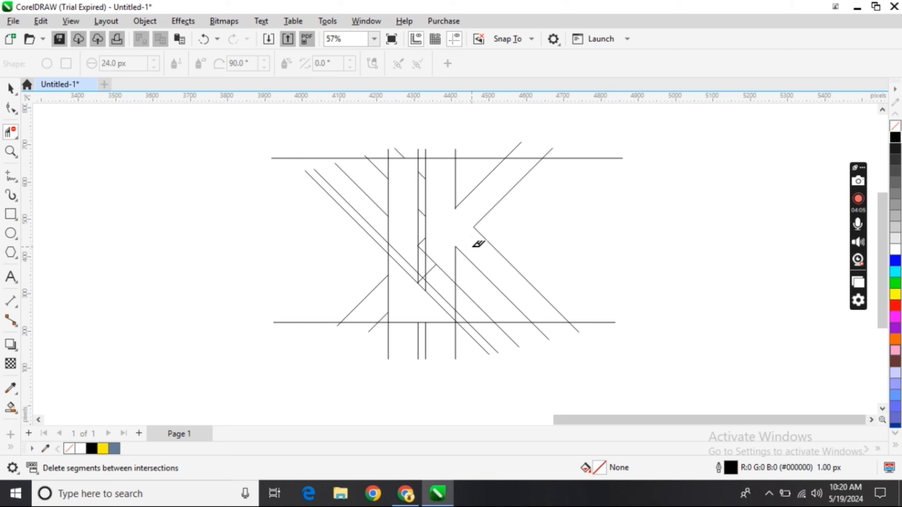
Step: Smart-fill the tall slanted bar, the lower triangle and the K body with blue-grey C:40 M:20 Y:0 K:40 and no outline
left_click(10, 88)
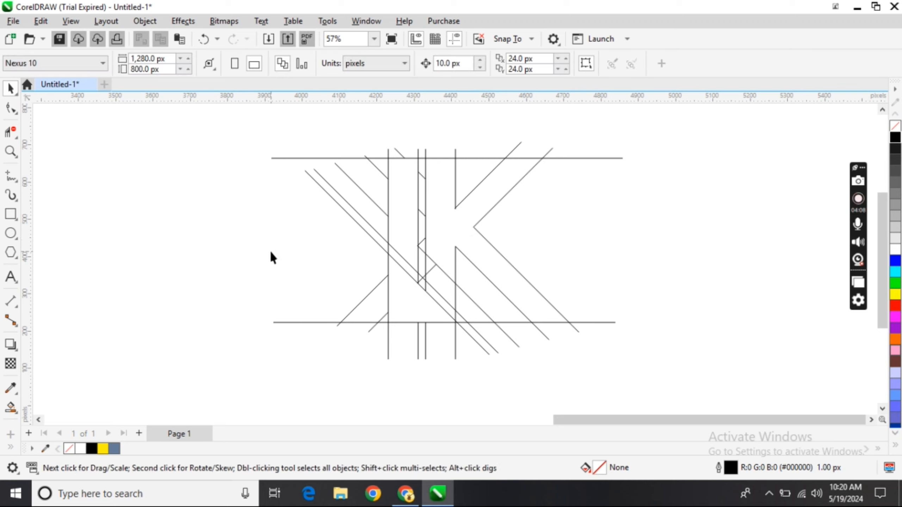
left_click(11, 408)
left_click(403, 226)
left_click(405, 297)
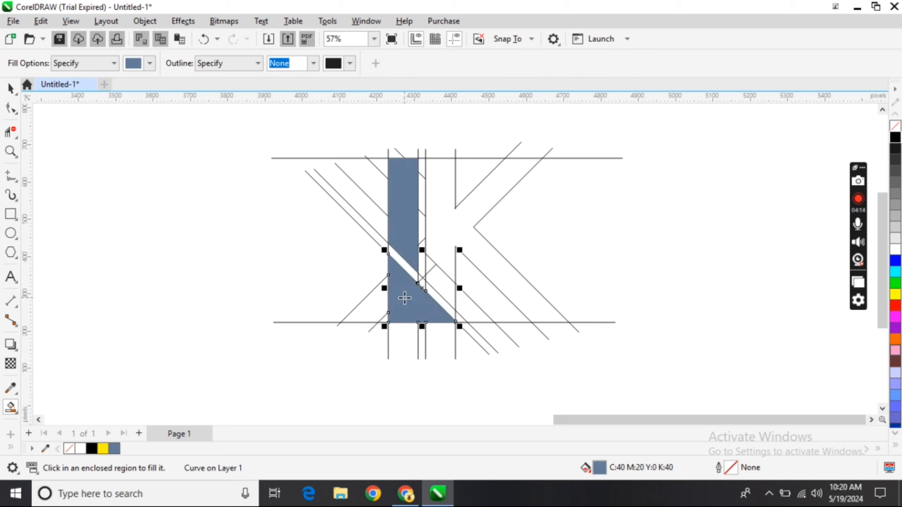
left_click(465, 235)
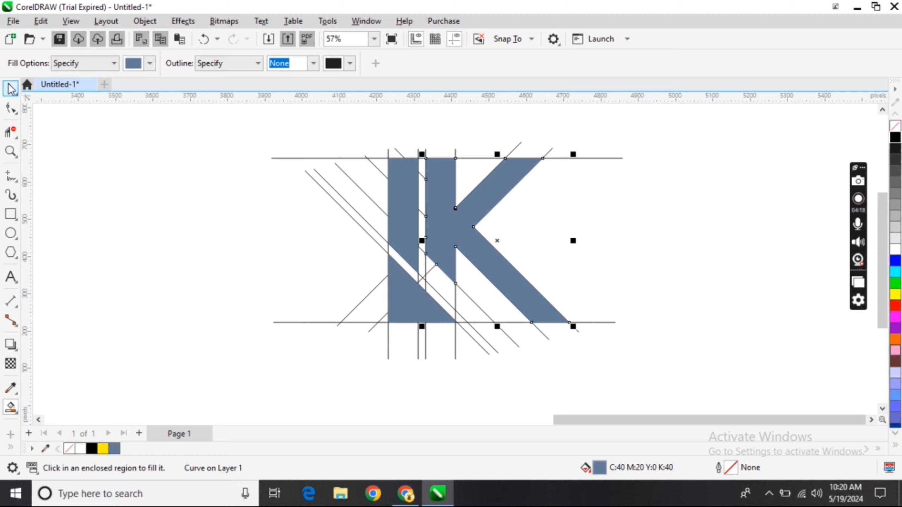
Step: Move the three filled shapes together clear of the guide lines and delete all the guide lines
left_click(11, 88)
left_click(402, 201)
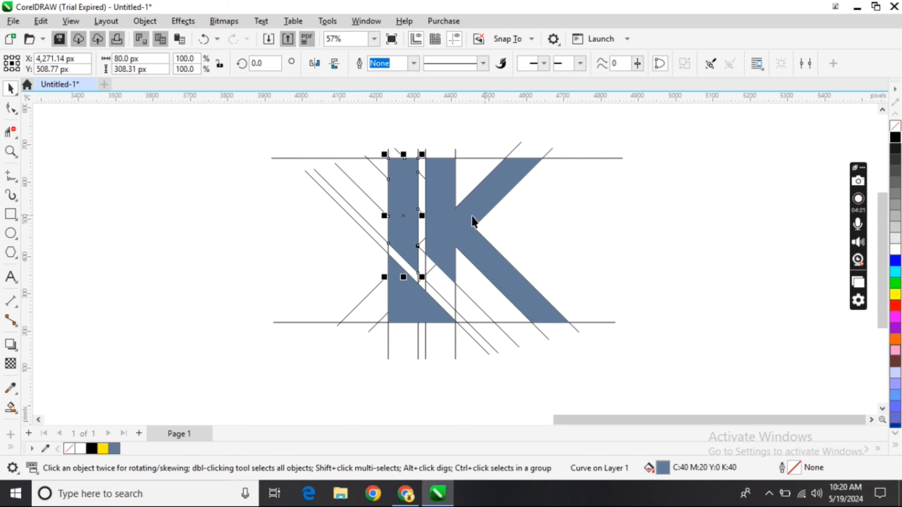
left_click(441, 233, "shift")
left_click(408, 297, "shift")
left_click_drag(478, 244, 735, 270)
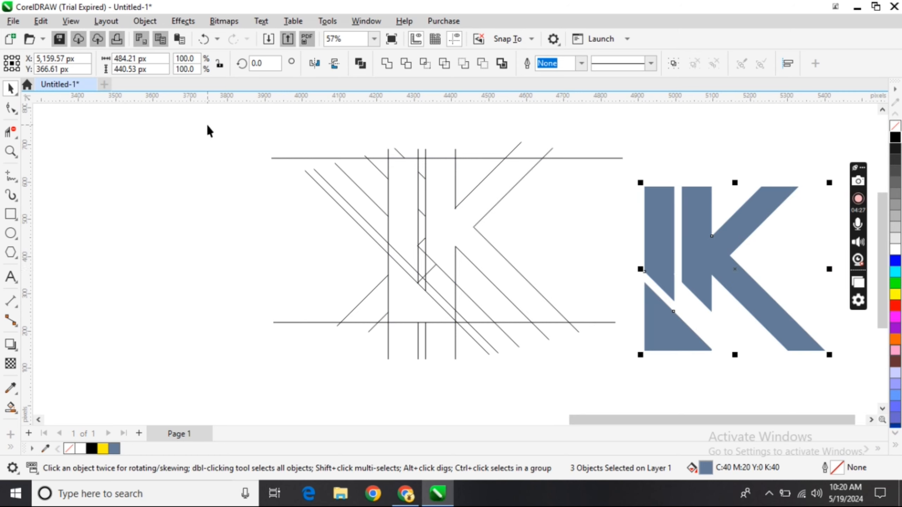
left_click_drag(208, 125, 638, 373)
key("Delete")
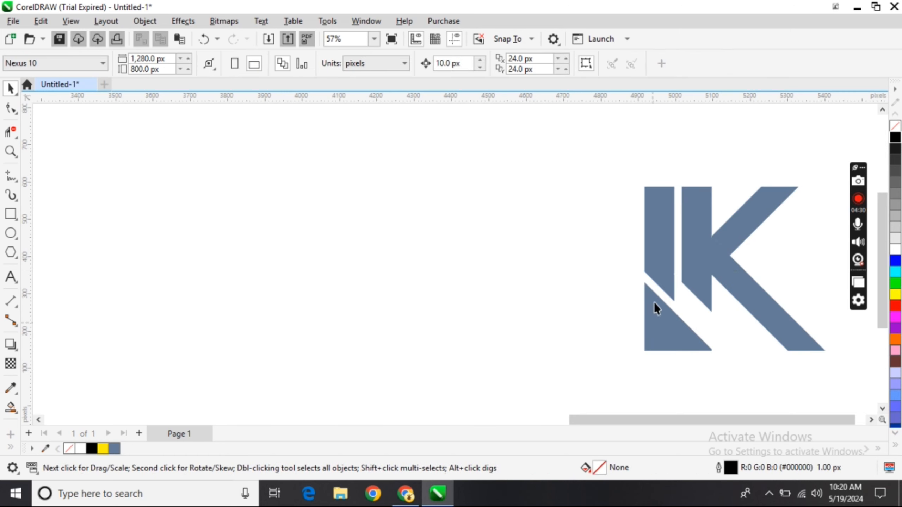
Step: Move the three logo shapes back to X 4,400.72 px, Y 403.75 px and fill them with black
left_click_drag(757, 301, 845, 388)
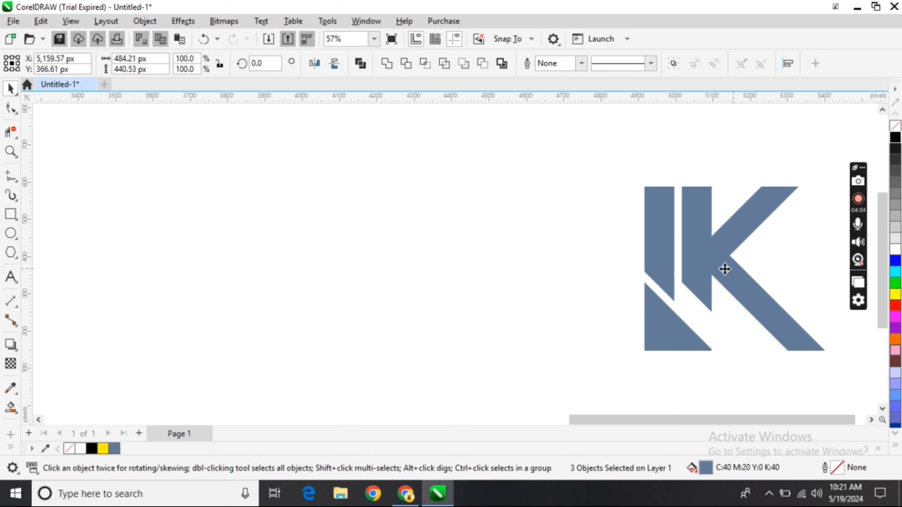
left_click_drag(724, 267, 449, 255)
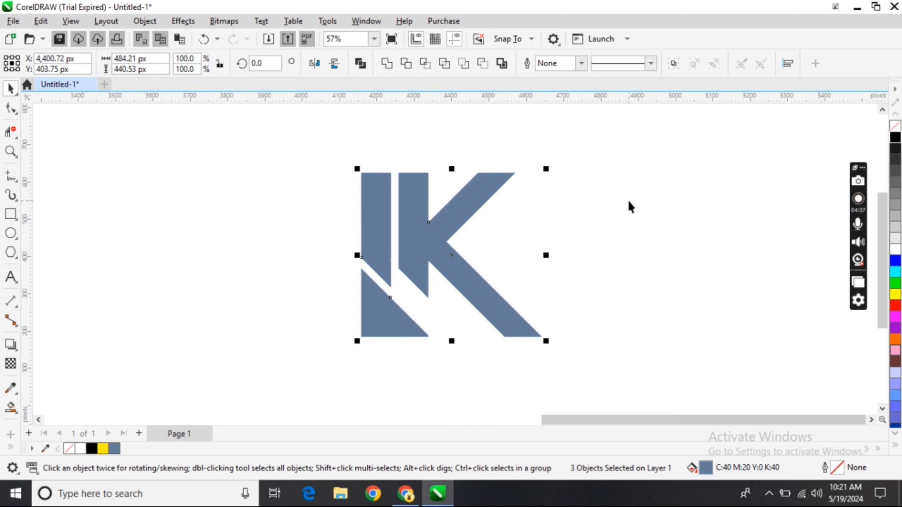
left_click(894, 141)
left_click(682, 200)
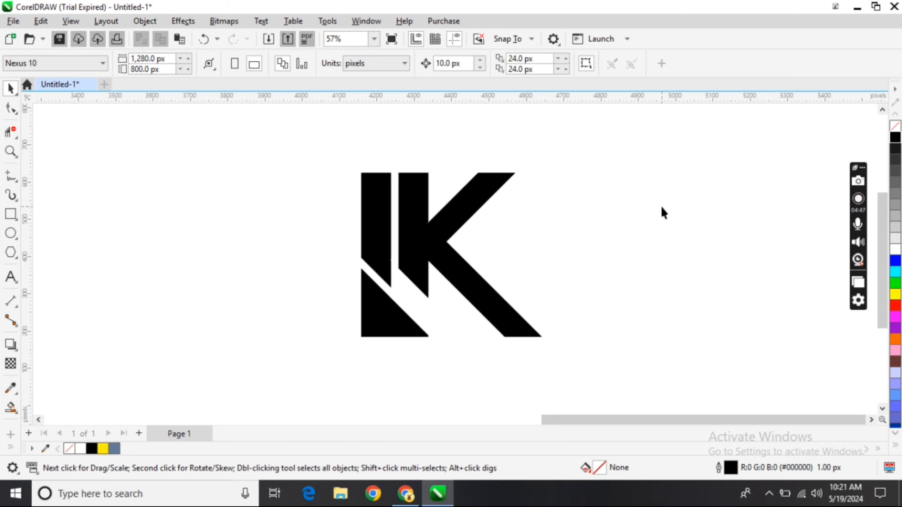
Step: Fill the logo's lower triangle with yellow
left_click(371, 314)
left_click(104, 448)
left_click(234, 305)
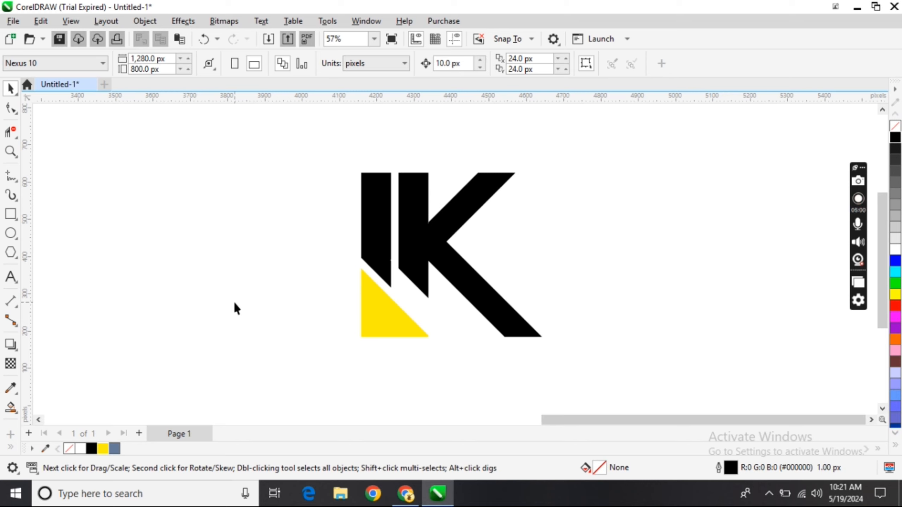
Step: Fill the tall slanted bar and the K body with white
left_click(387, 245)
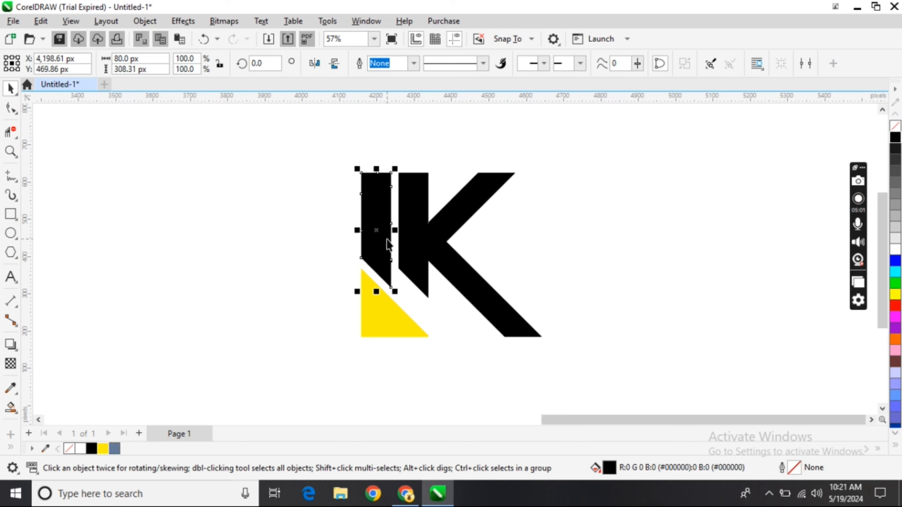
left_click(424, 259, "shift")
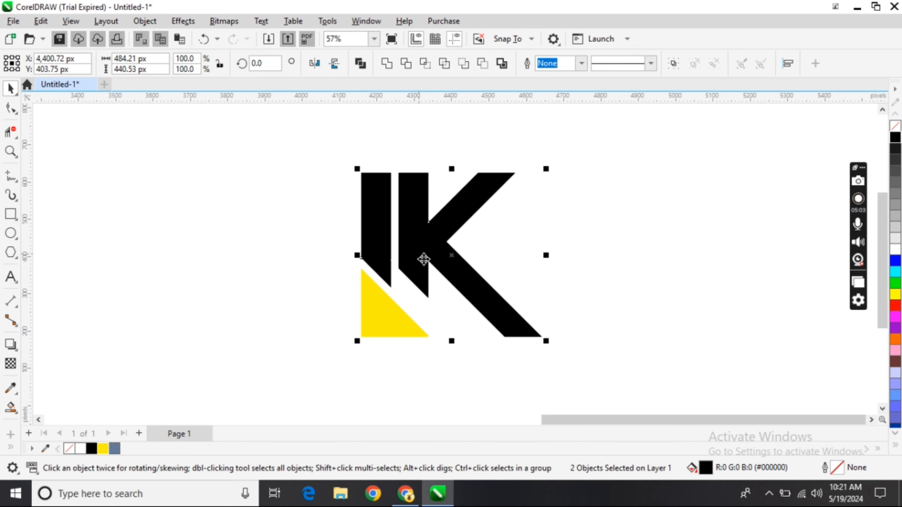
left_click(894, 251)
left_click(744, 258)
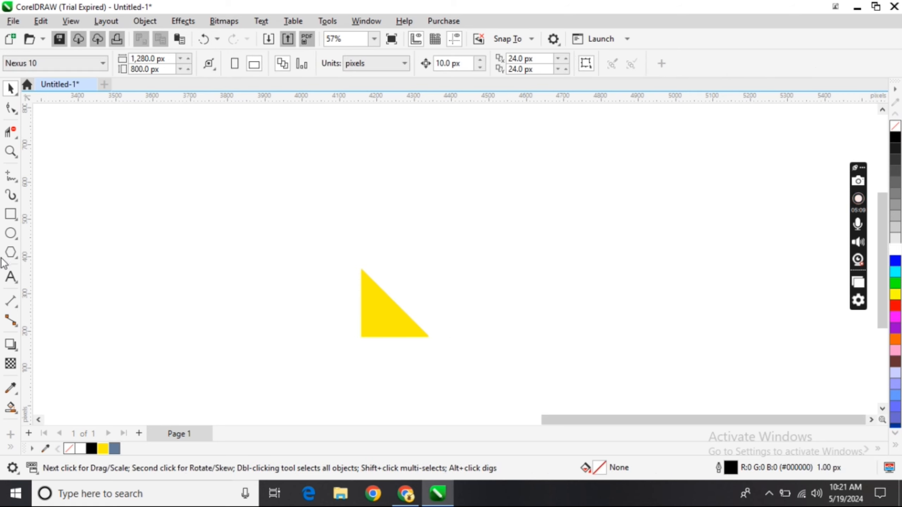
Step: Draw a background rectangle of about 1,311 by 764 px around the logo, fill it with black and send it to the back of the page
left_click(10, 213)
left_click_drag(207, 118, 696, 403)
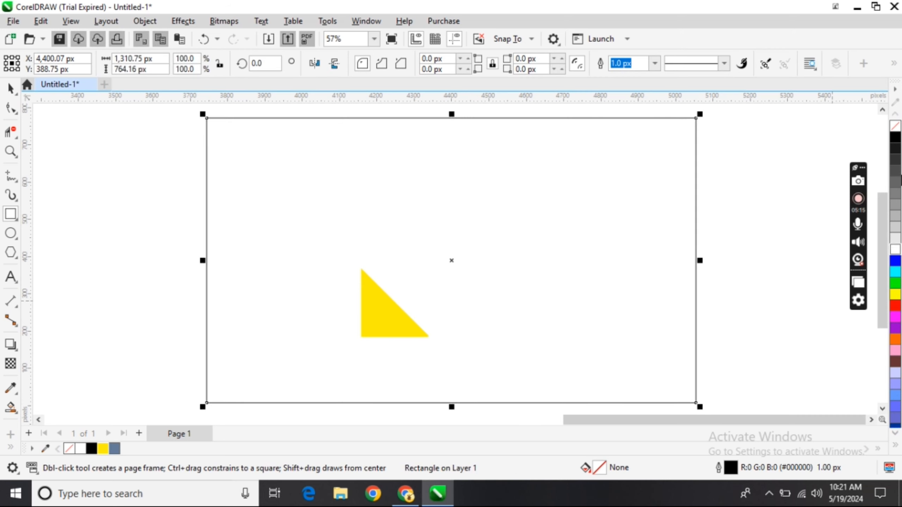
left_click(894, 138)
right_click(624, 217)
mouse_move(749, 196)
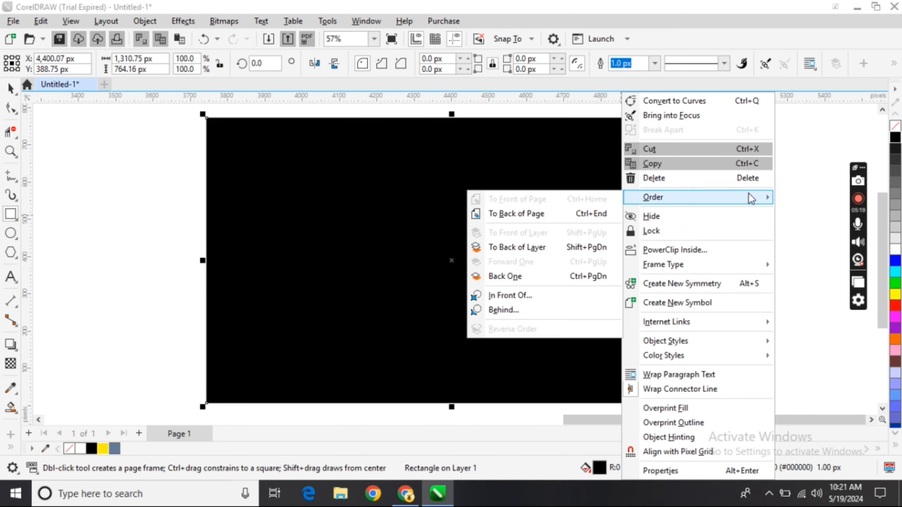
left_click(536, 217)
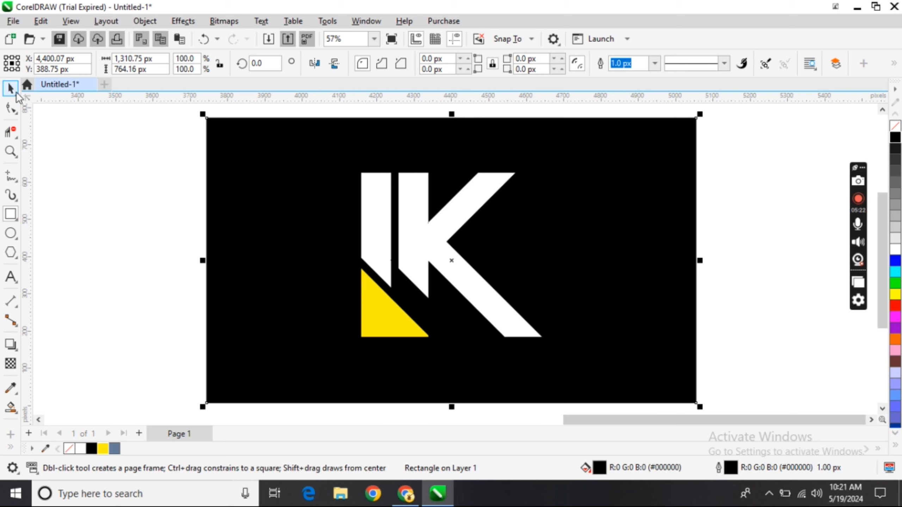
Step: Group the three logo shapes and shift the group slightly to the right on the black background
left_click(10, 88)
left_click(390, 238)
left_click(424, 241, "shift")
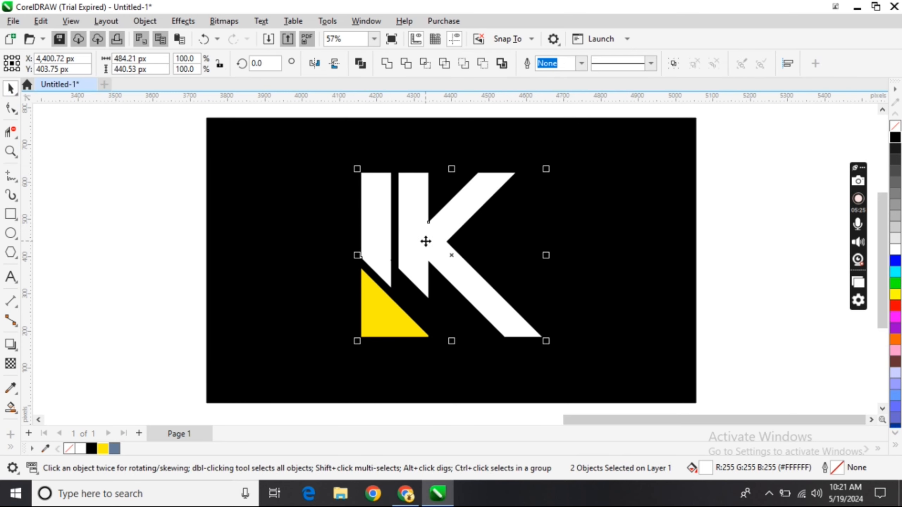
left_click(390, 306, "shift")
right_click(384, 316)
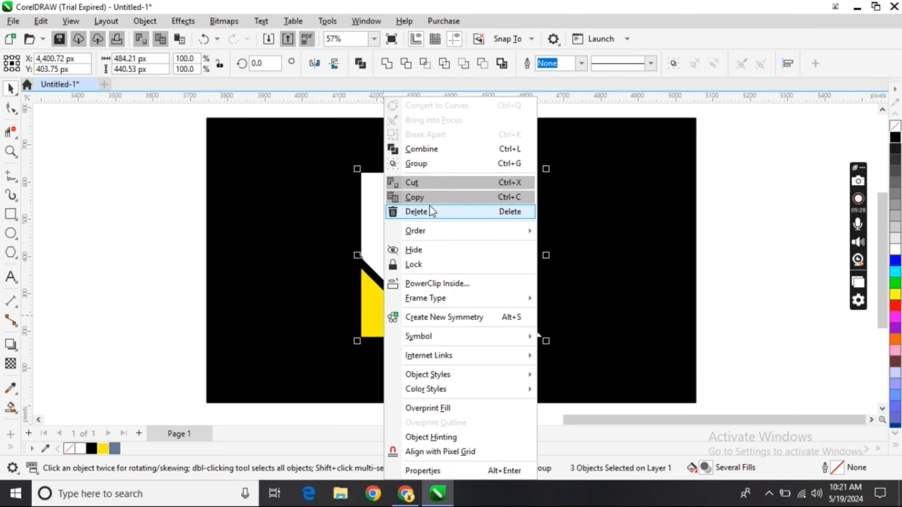
left_click(511, 165)
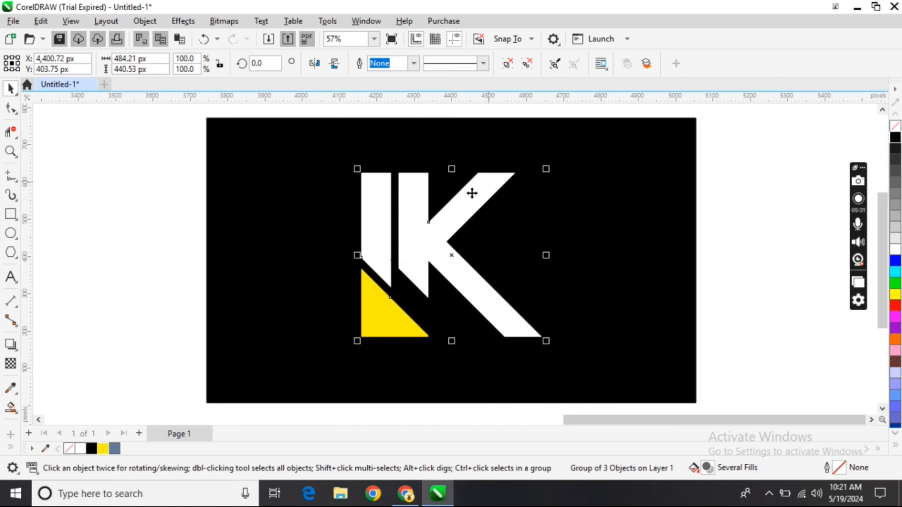
left_click(371, 238)
left_click_drag(370, 238, 396, 237)
left_click(119, 214)
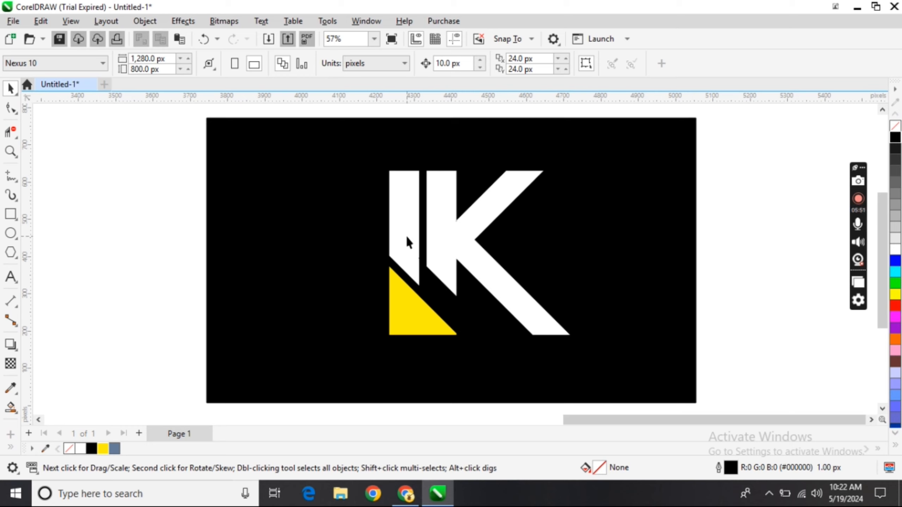
Step: Undo the edits back to the trimmed guide lines before any region was filled
key("ctrl+z")
key("ctrl+z")
key("ctrl+z")
key("ctrl+z")
key("ctrl+z")
key("ctrl+z")
key("ctrl+z")
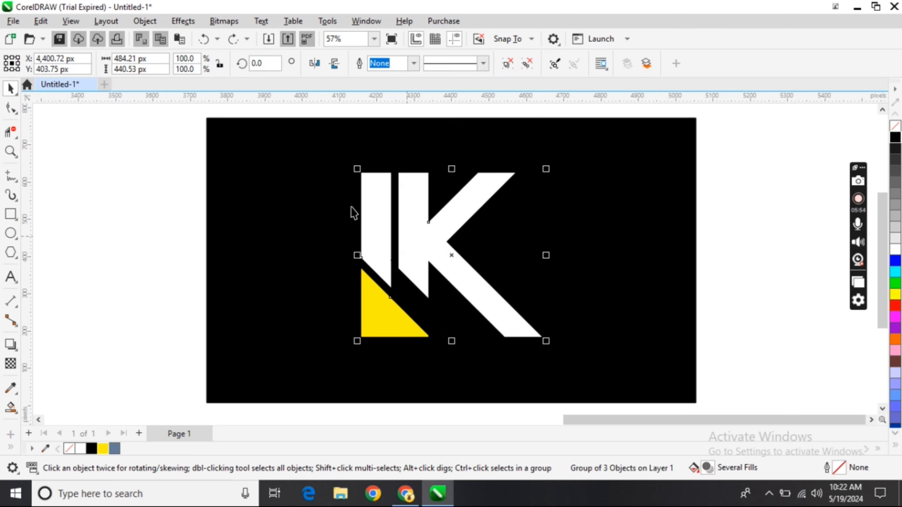
key("ctrl+z")
key("ctrl+z")
key("ctrl+z")
key("ctrl+z")
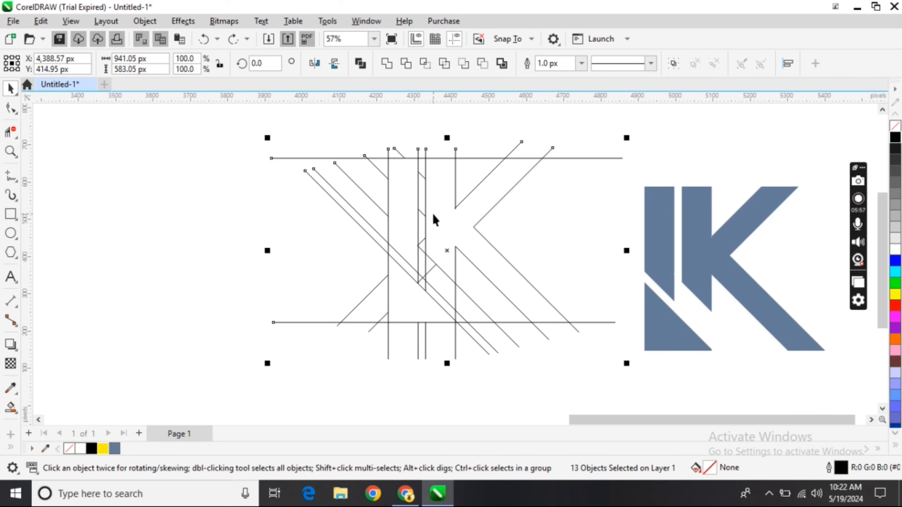
key("ctrl+z")
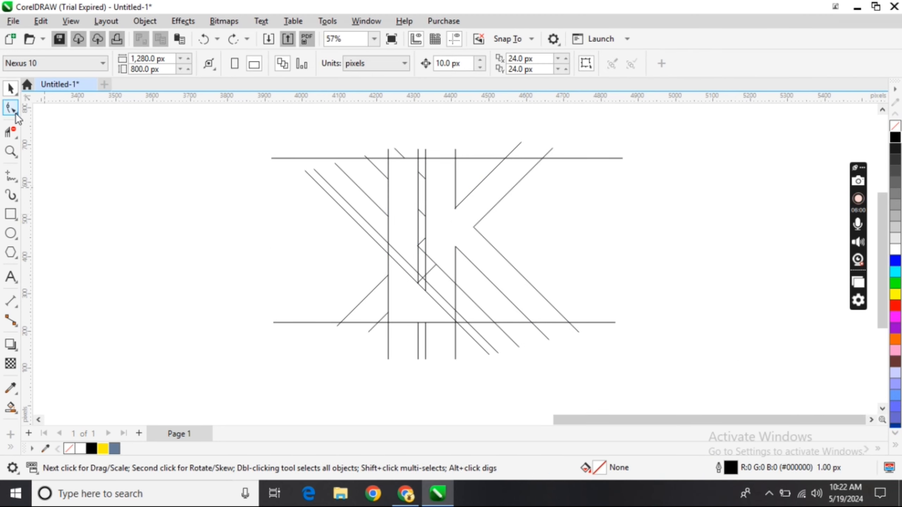
Step: Delete the diagonal and counter-diagonal segments crossing the K body between the third and fourth verticals with Virtual Segment Delete
left_click(11, 132)
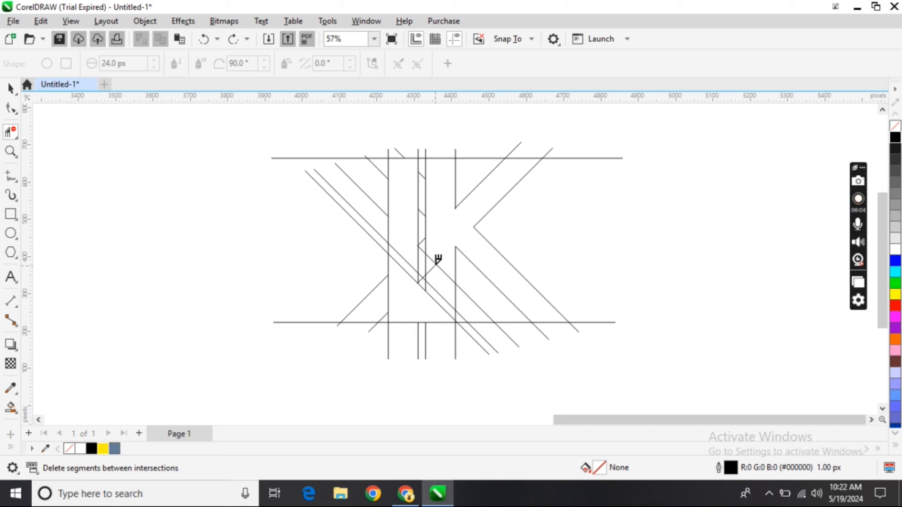
left_click(437, 263)
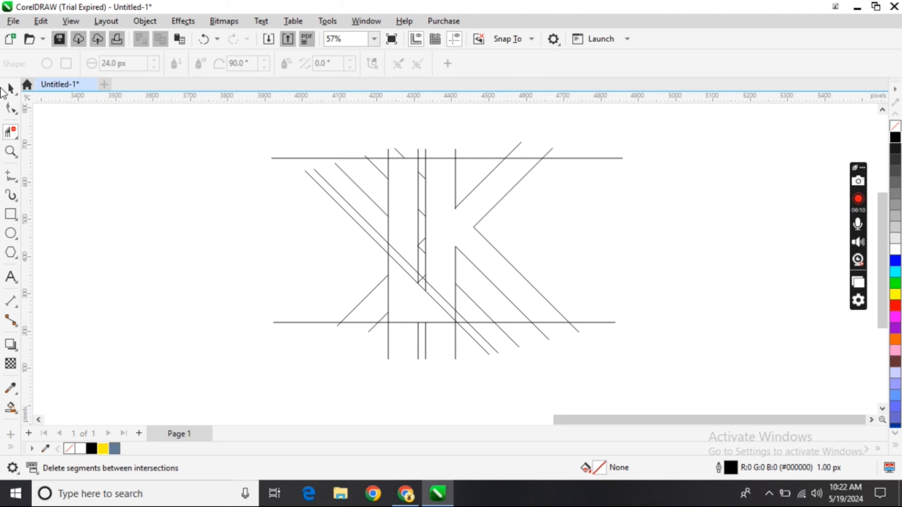
left_click(10, 89)
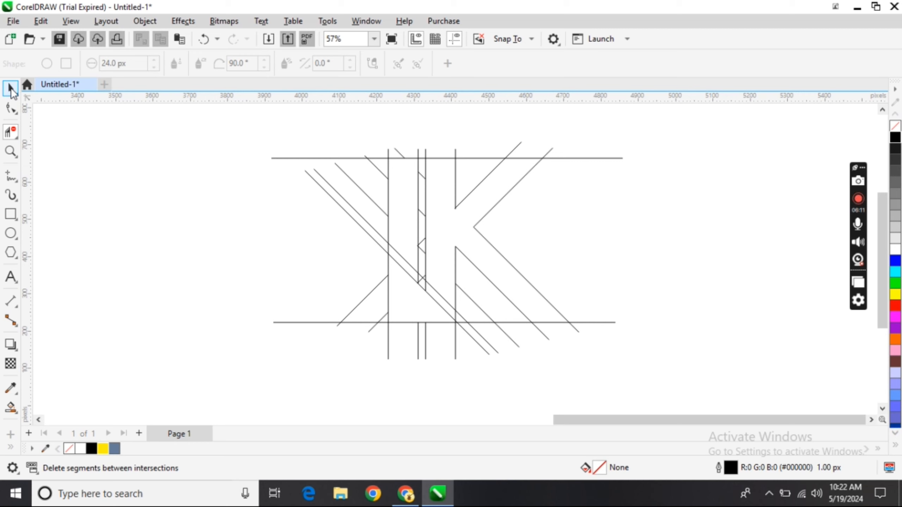
Step: Nudge the upper of the two long parallel diagonals 20 px right and 10 px up to widen the diagonal gap
left_click(399, 254)
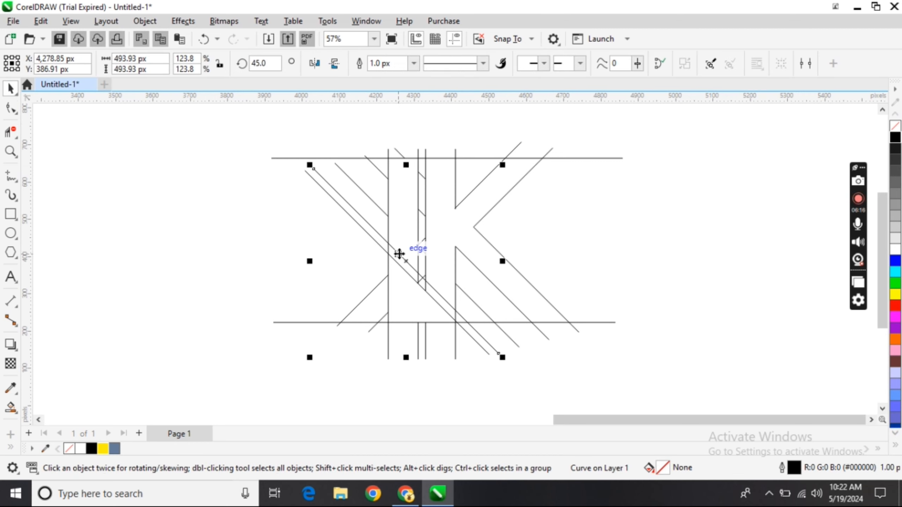
key("Right")
key("Up")
key("Right")
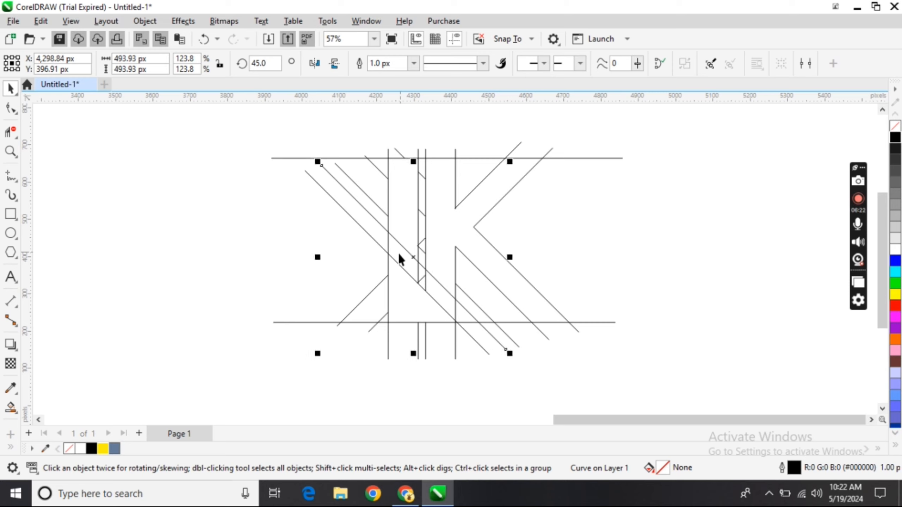
Step: Smart-fill the lower triangle, the narrow upper bar and the K body with blue-grey and no outline
left_click(10, 408)
left_click(411, 308)
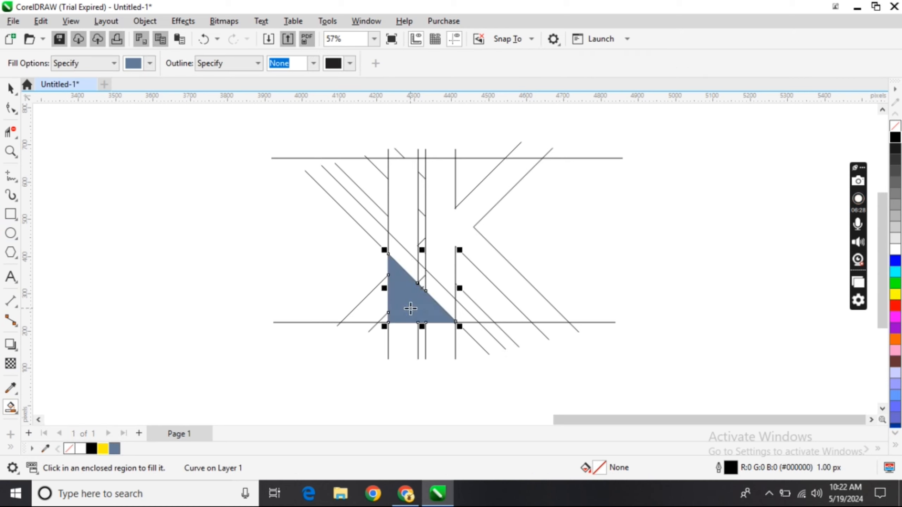
left_click(406, 210)
left_click(442, 236)
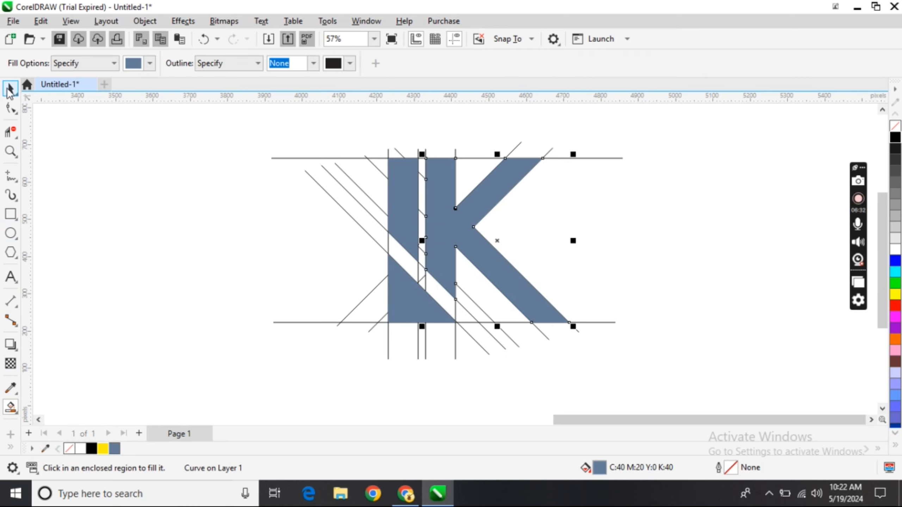
Step: Select the three filled logo shapes together and move them off the guide lines to the empty area on the right
left_click(11, 89)
left_click(139, 169)
left_click(398, 211)
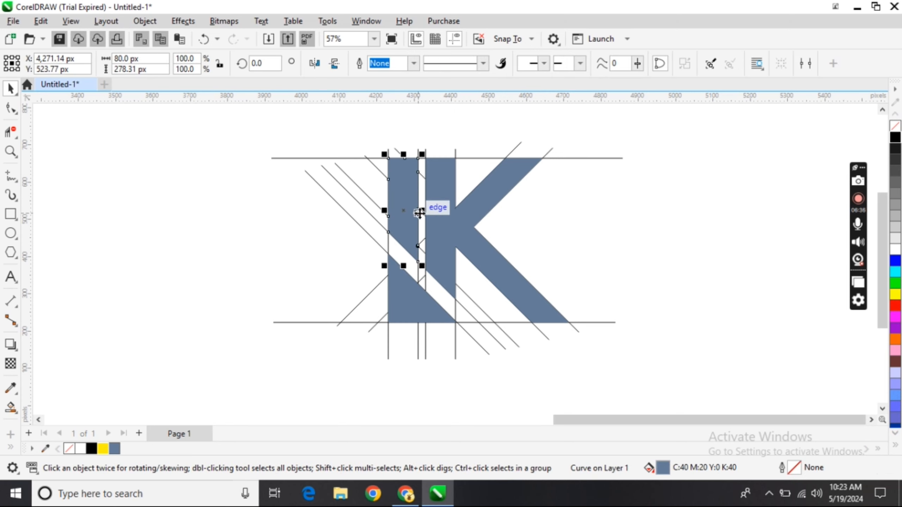
left_click(451, 221, "shift")
left_click(400, 307, "shift")
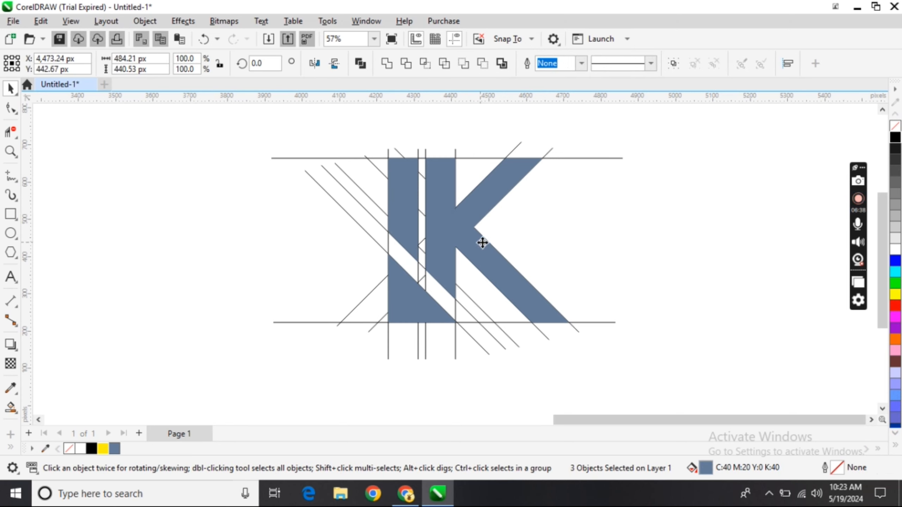
left_click_drag(479, 241, 724, 256)
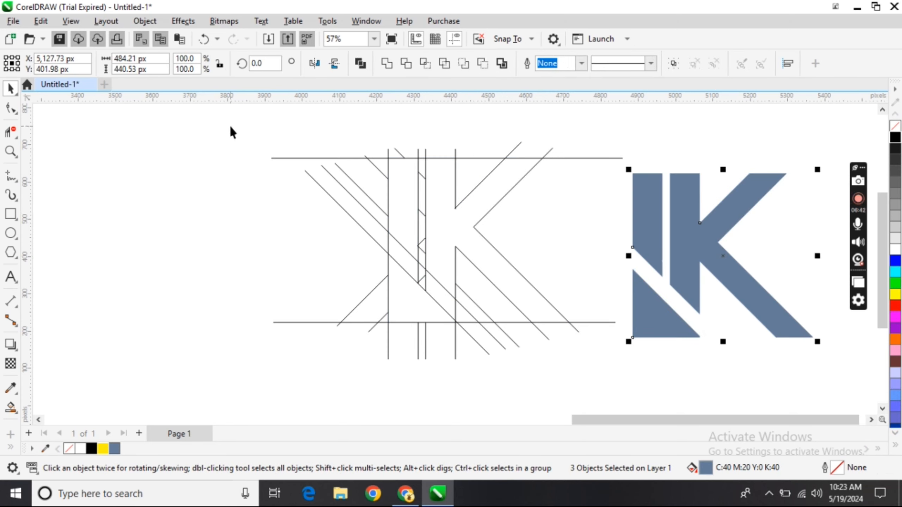
Step: Delete all the remaining guide lines and move the three logo shapes back to where the guides were
left_click_drag(216, 123, 578, 289)
left_click_drag(625, 343, 634, 365)
key("Delete")
left_click_drag(592, 141, 826, 367)
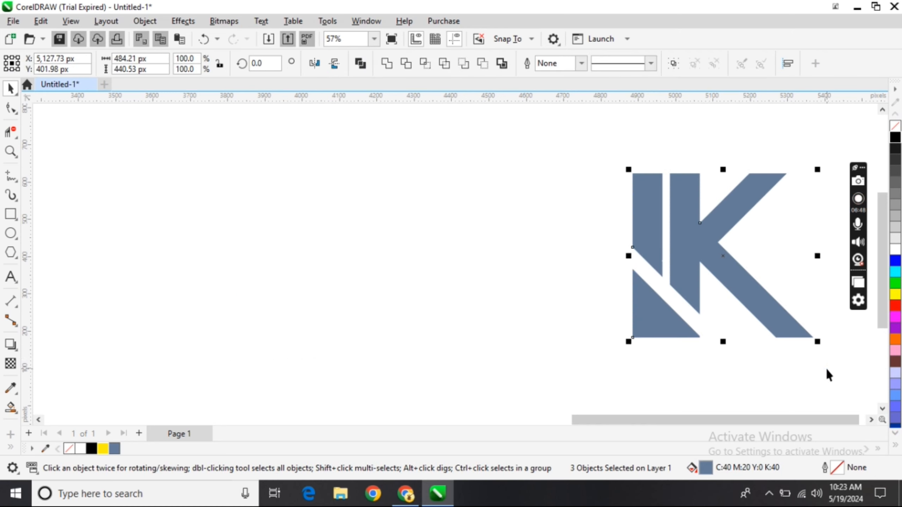
left_click_drag(729, 262, 461, 251)
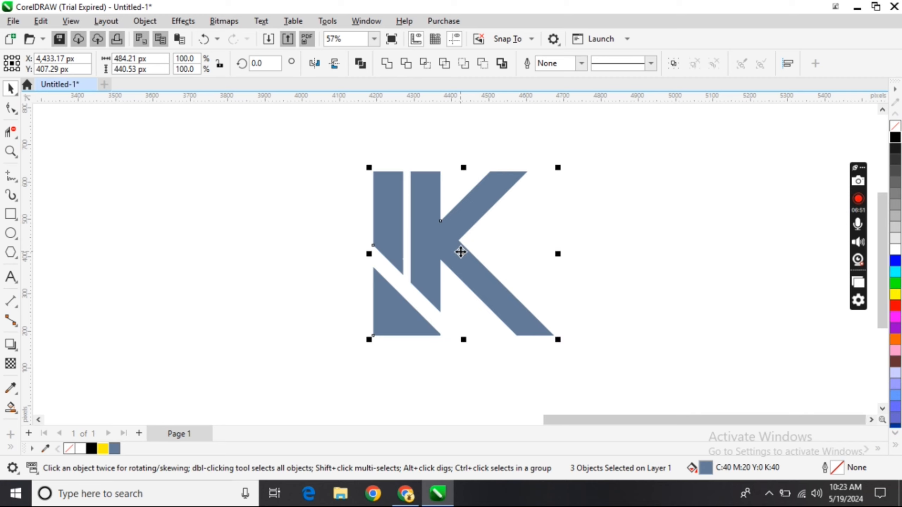
Step: Draw a background rectangle of about 1,206 by 715 px around the logo and fill it with black
left_click(10, 214)
left_click_drag(223, 122, 673, 388)
left_click(895, 137)
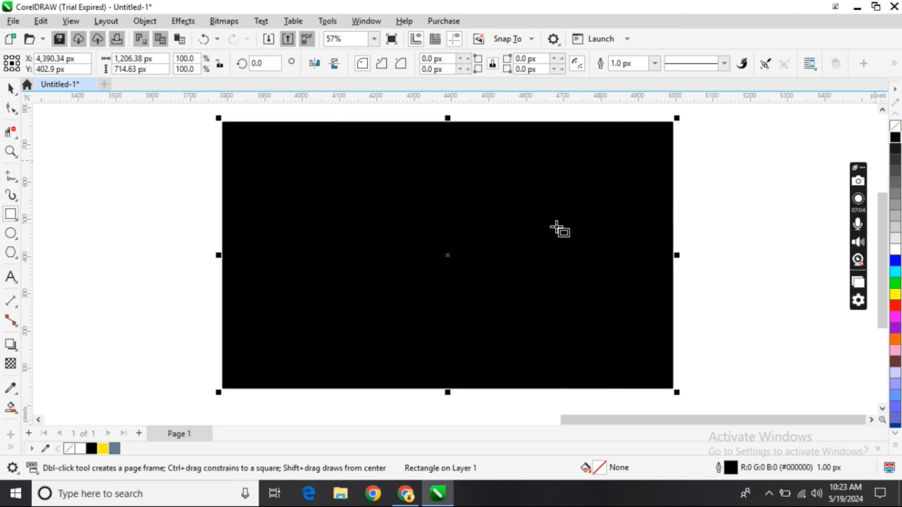
Step: Send the black rectangle behind the logo shapes and remove its outline
right_click(494, 213)
mouse_move(533, 198)
left_click(683, 213)
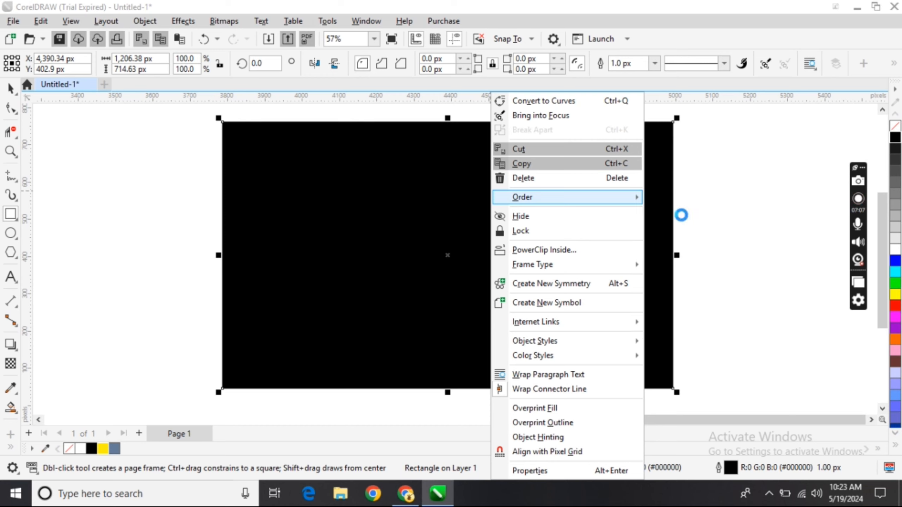
left_click(10, 89)
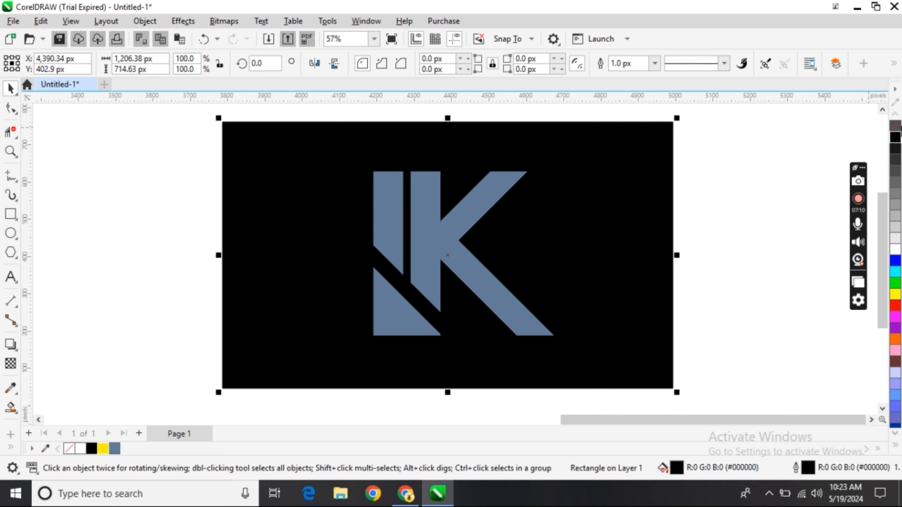
right_click(896, 126)
left_click(752, 173)
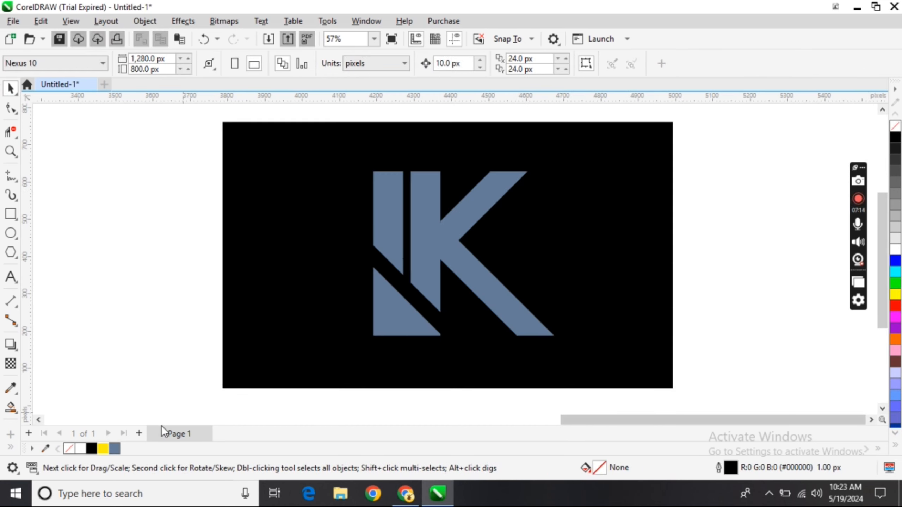
Step: Recolour the lower triangle yellow (#FEED01) and both the narrow bar and the K body white
left_click(385, 314)
left_click(102, 448)
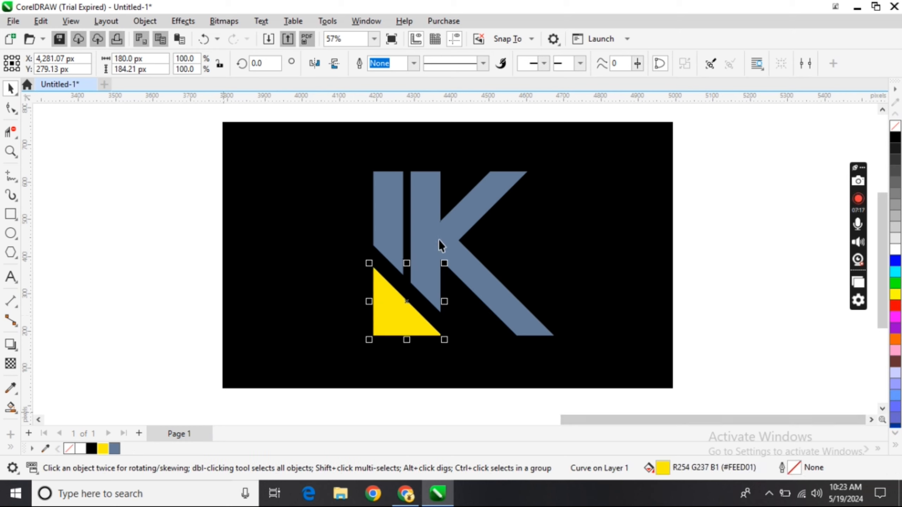
left_click(393, 217)
left_click(448, 238, "shift")
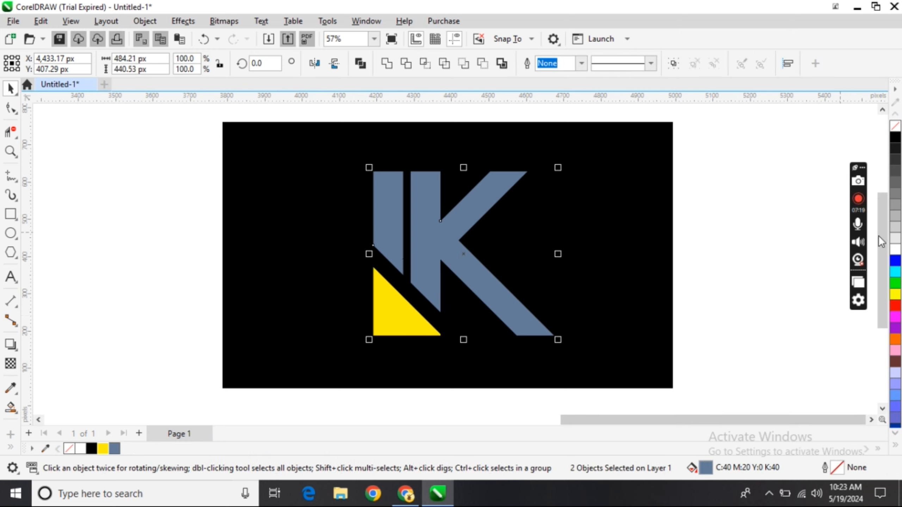
left_click(895, 250)
left_click(721, 250)
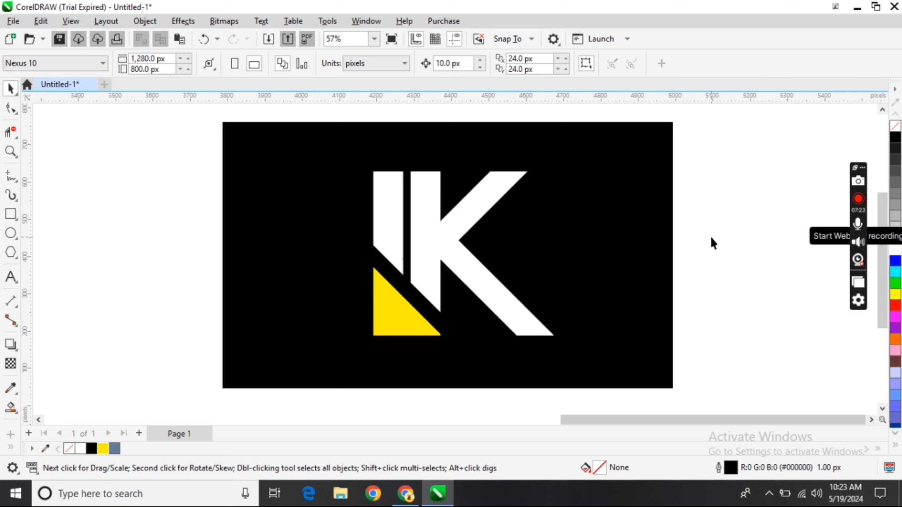
left_click(442, 255)
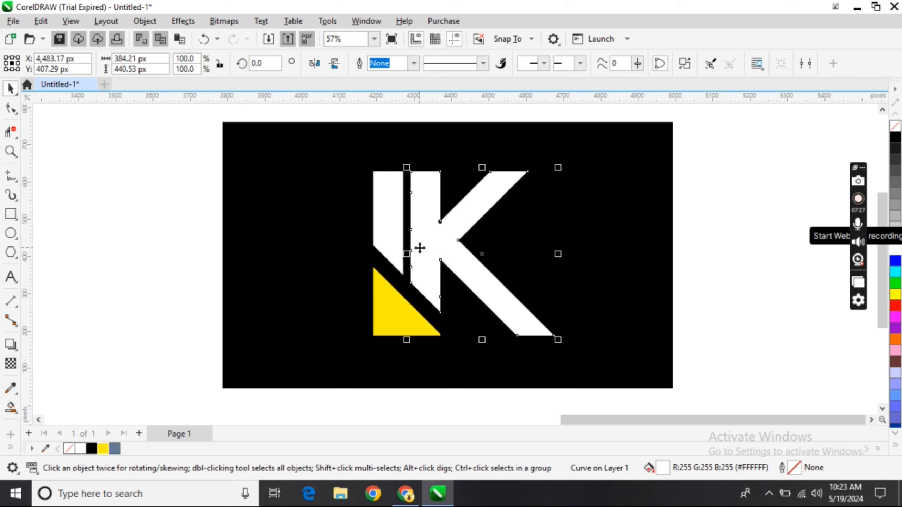
left_click(193, 250)
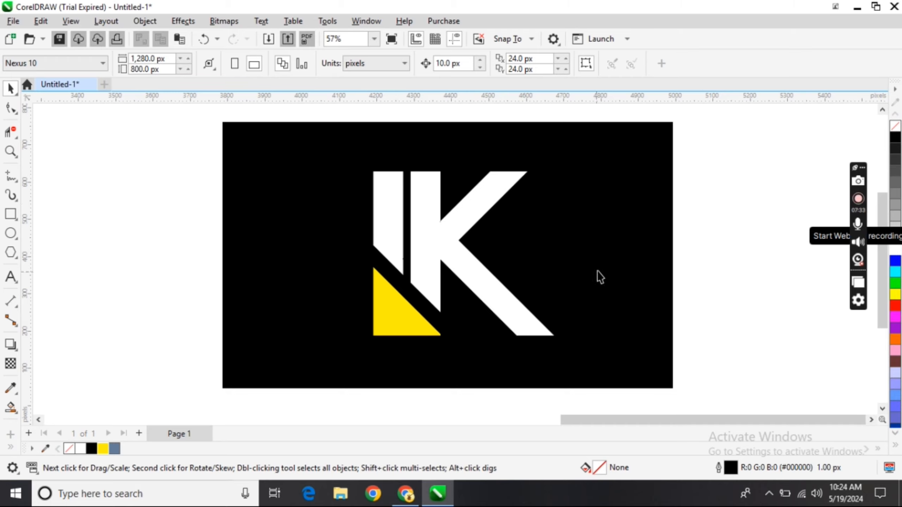
left_click(858, 199)
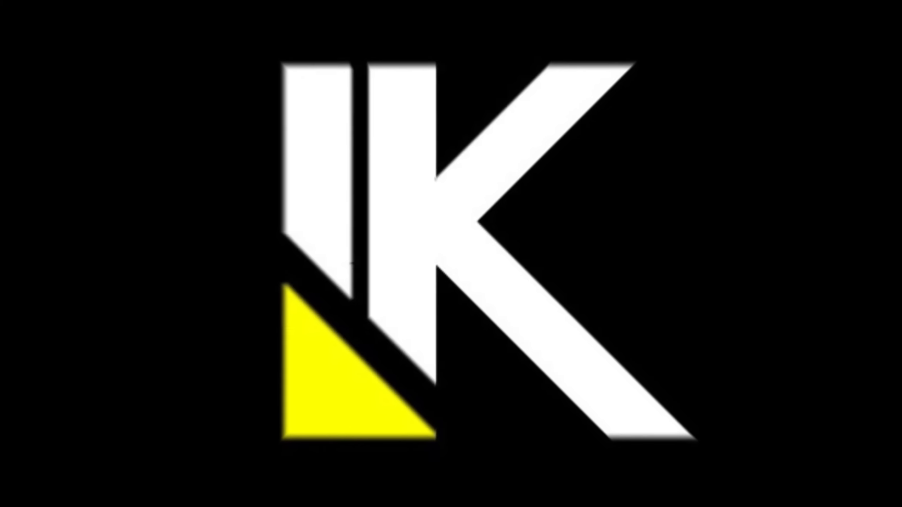